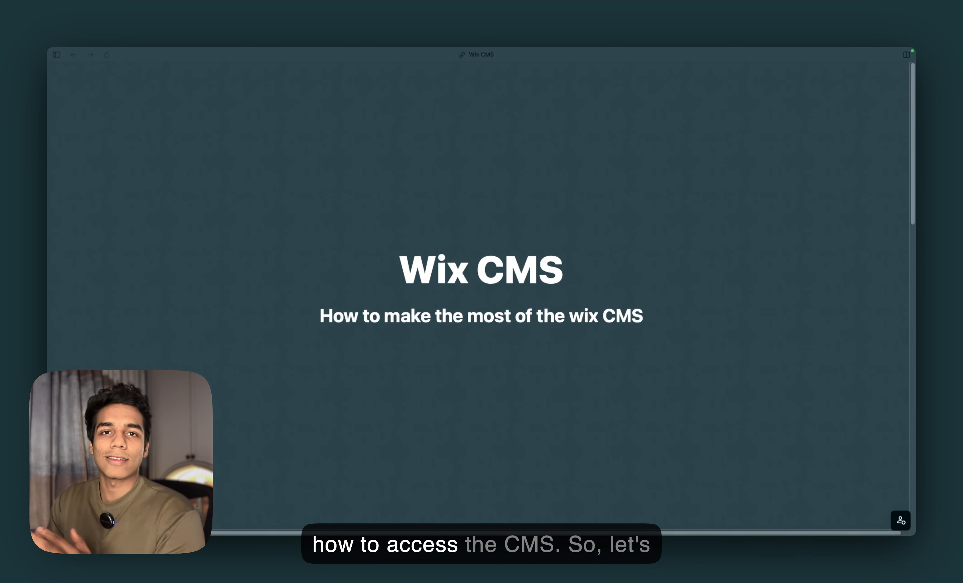
Switch to the site dashboard in the browser and open the CMS section
key("ctrl+Tab")
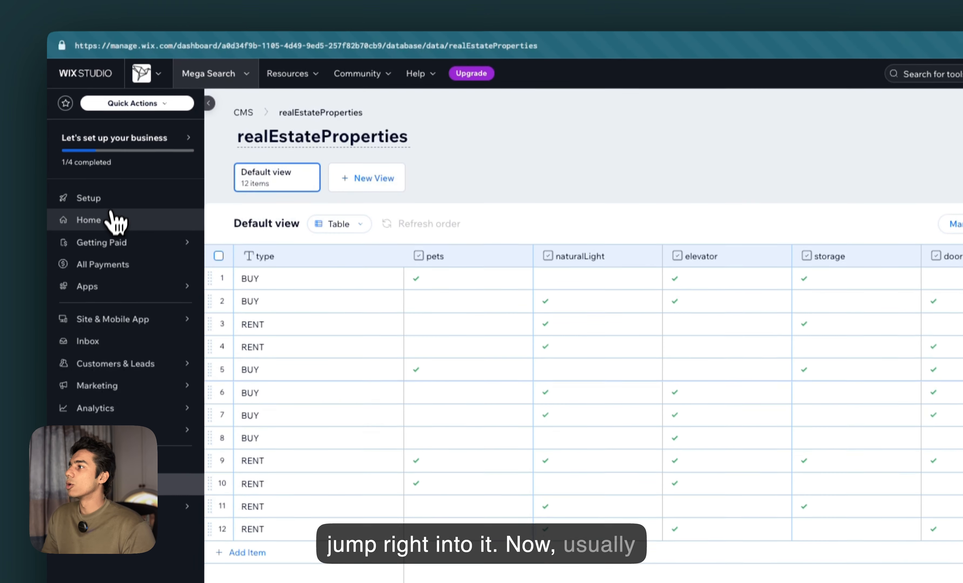
left_click(87, 137)
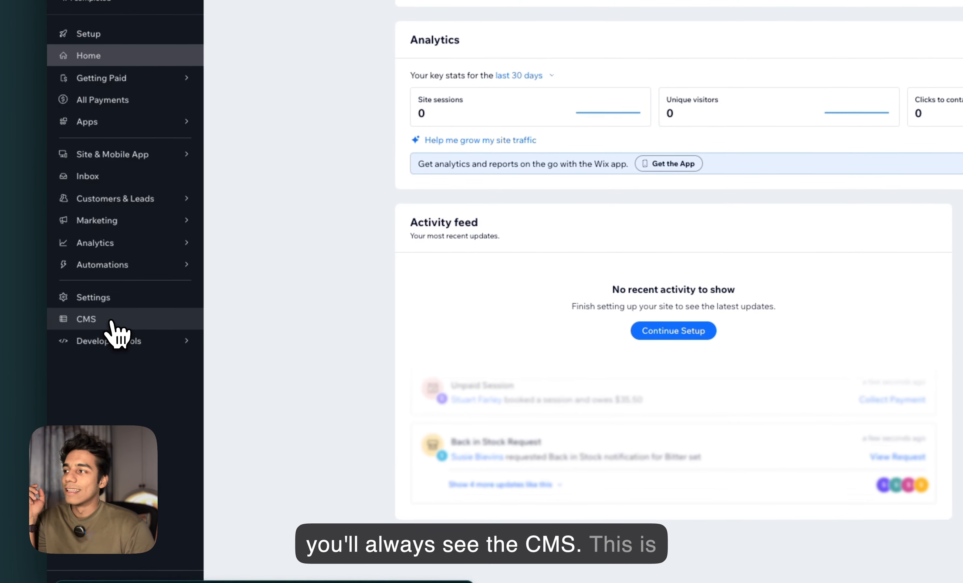
left_click(112, 321)
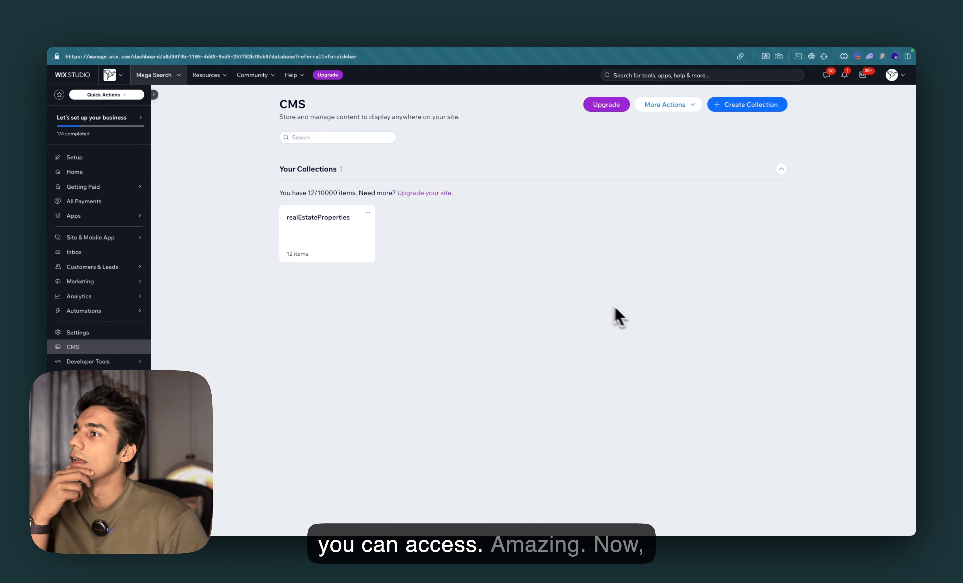
left_click(673, 105)
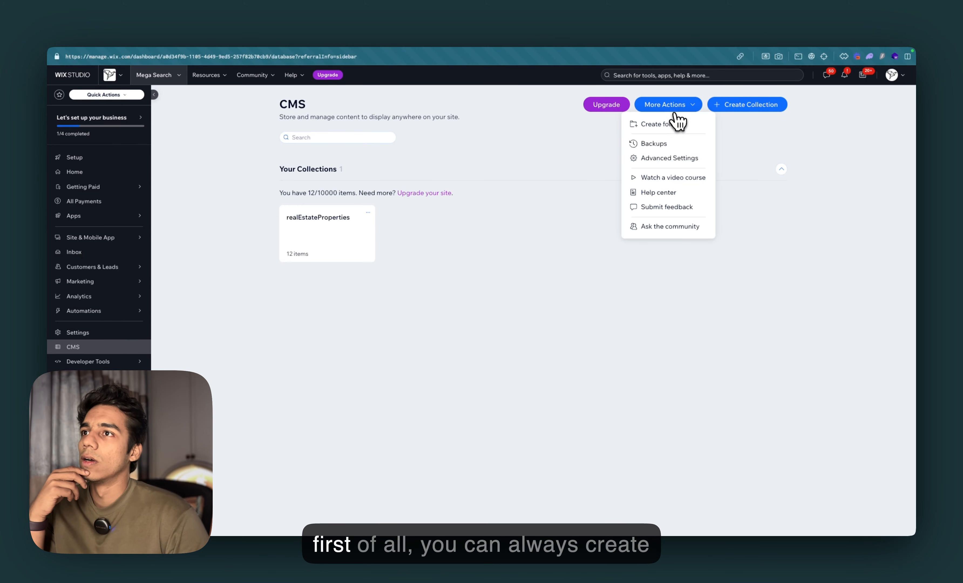
left_click(673, 106)
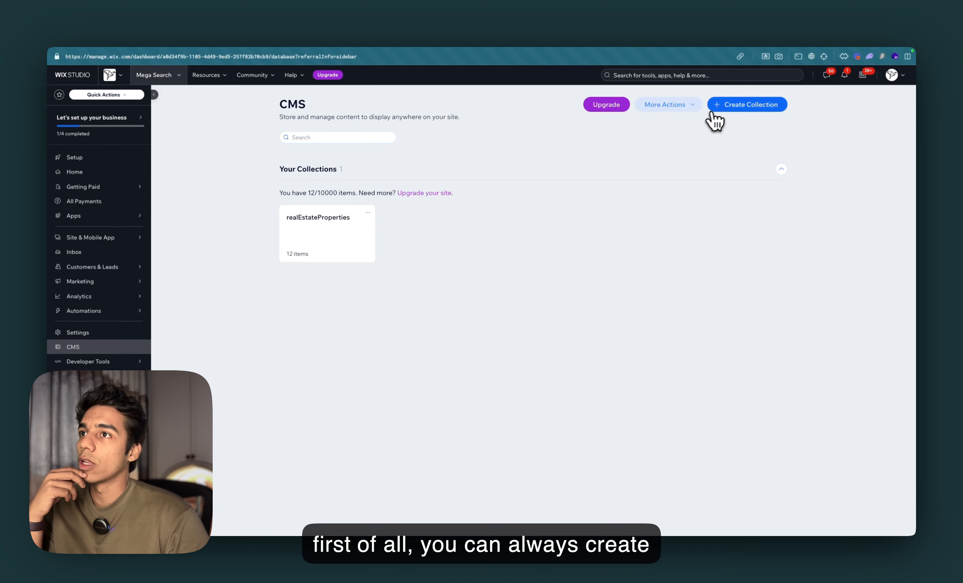
left_click(678, 108)
left_click(560, 340)
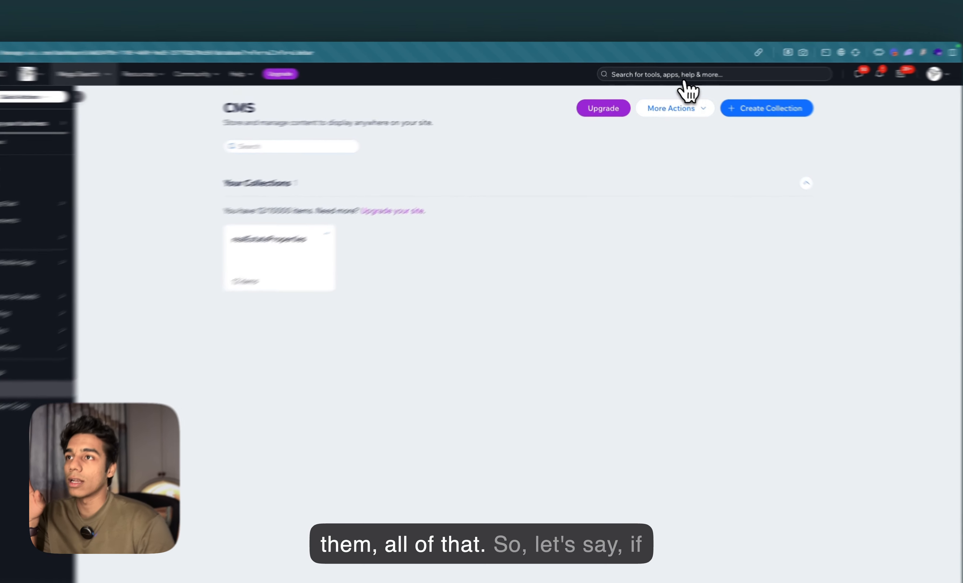
Create a purple folder named Important with the description 'These are the most importnat CM'
left_click(668, 105)
left_click(666, 157)
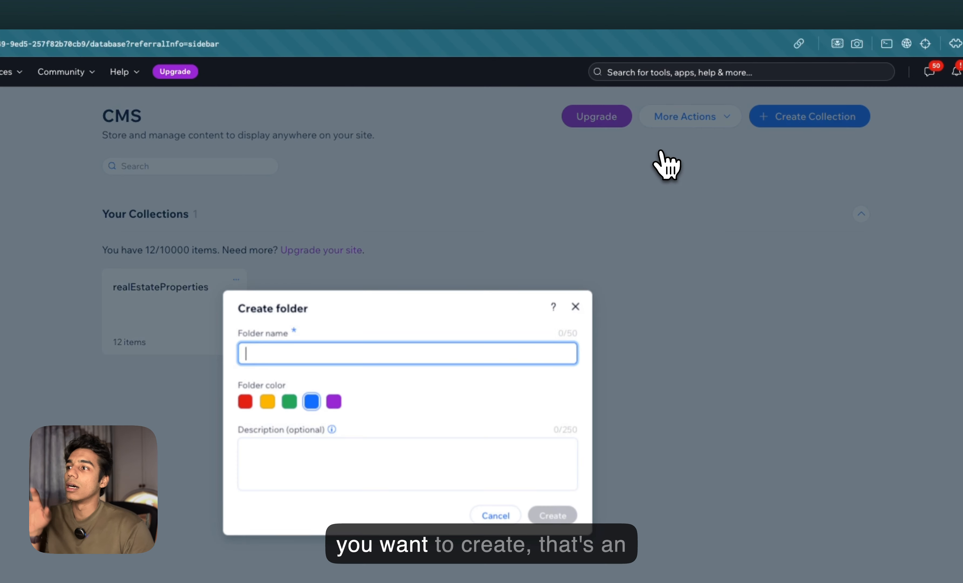
type("Important")
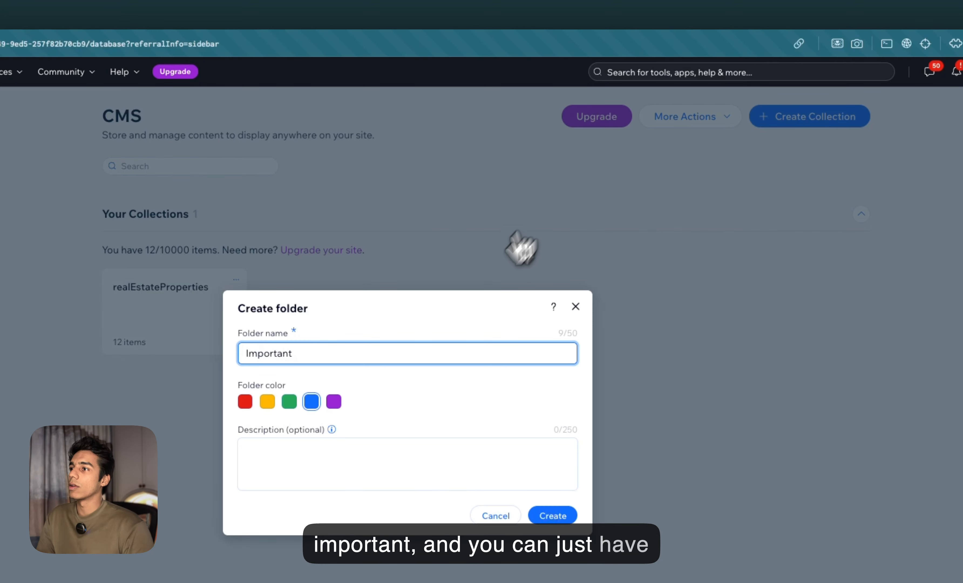
left_click(333, 401)
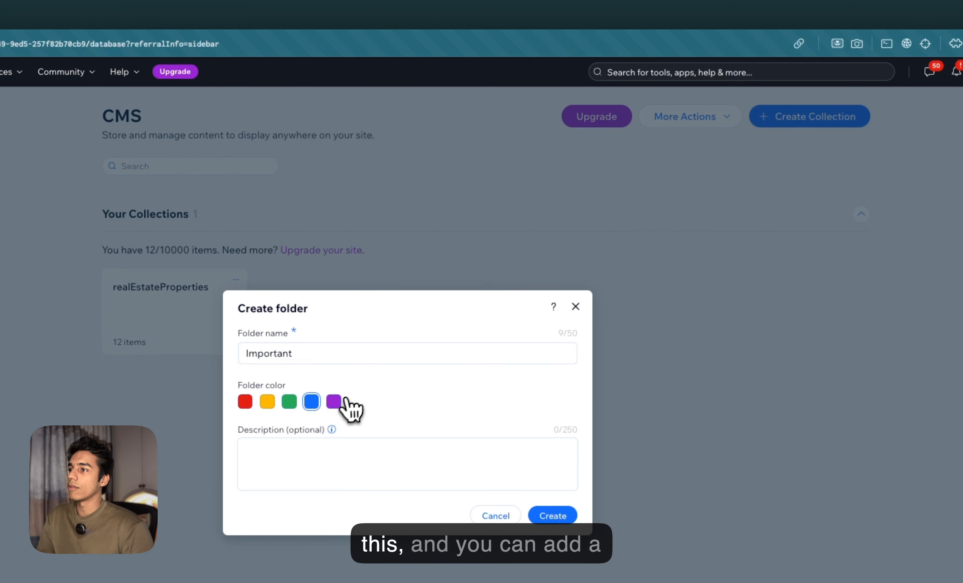
left_click(318, 458)
type("Thesea")
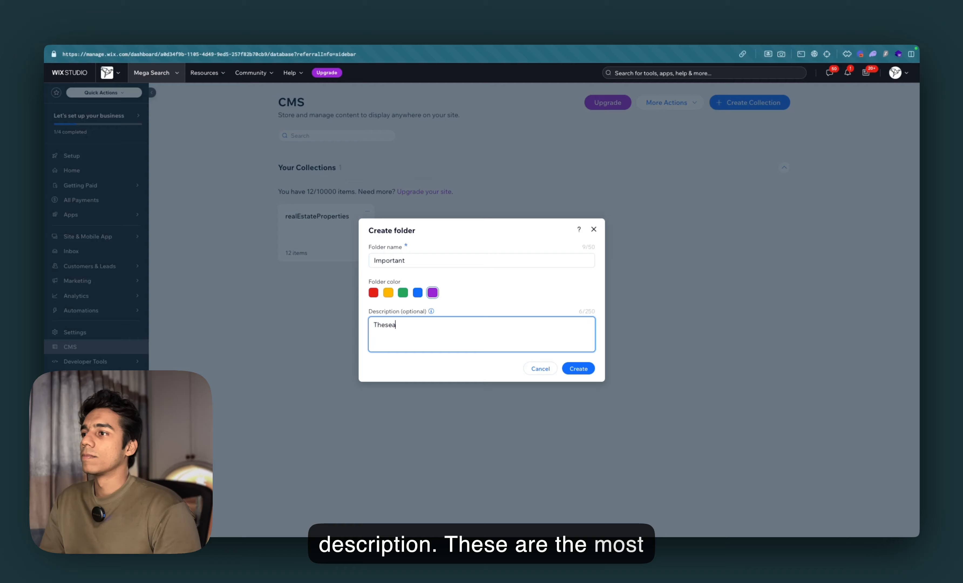
key("BackSpace")
type("are the most importnat CMSs")
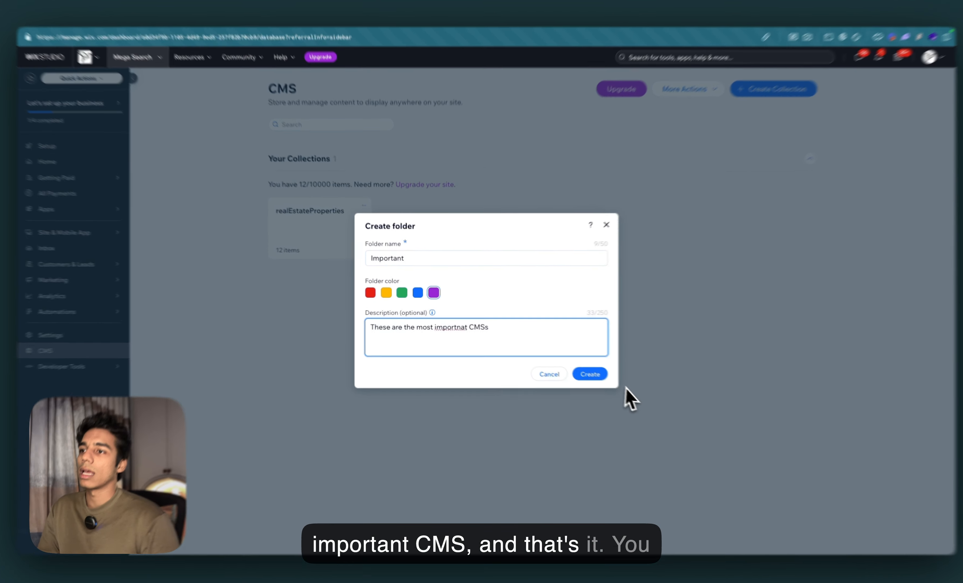
left_click(578, 369)
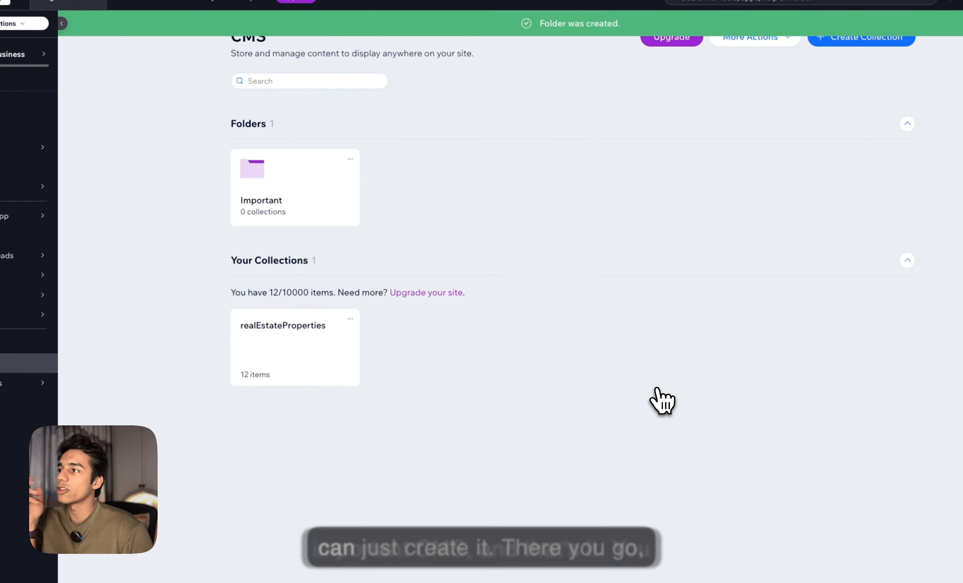
Open the realEstateProperties collection from its card menu
left_click(355, 316)
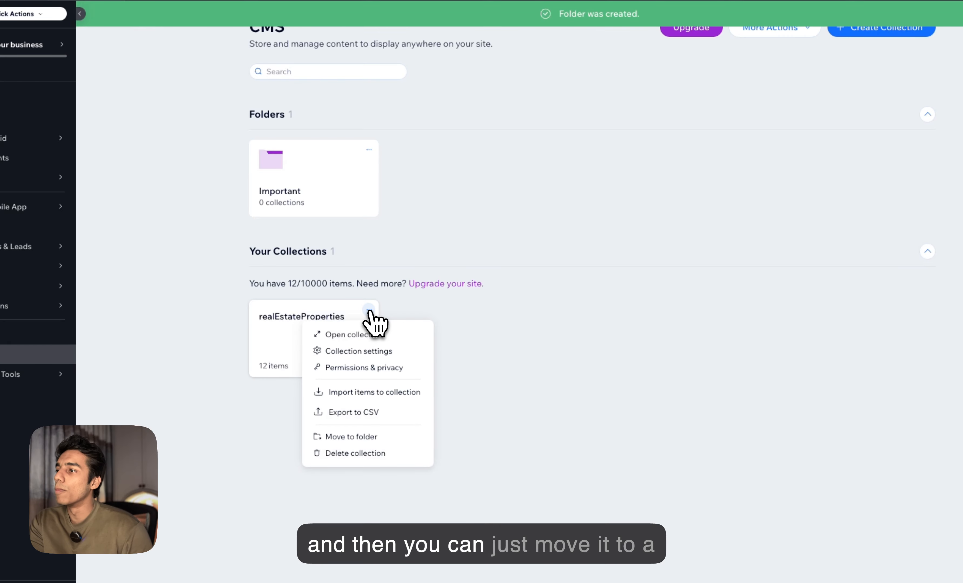
left_click(596, 415)
left_click(321, 334)
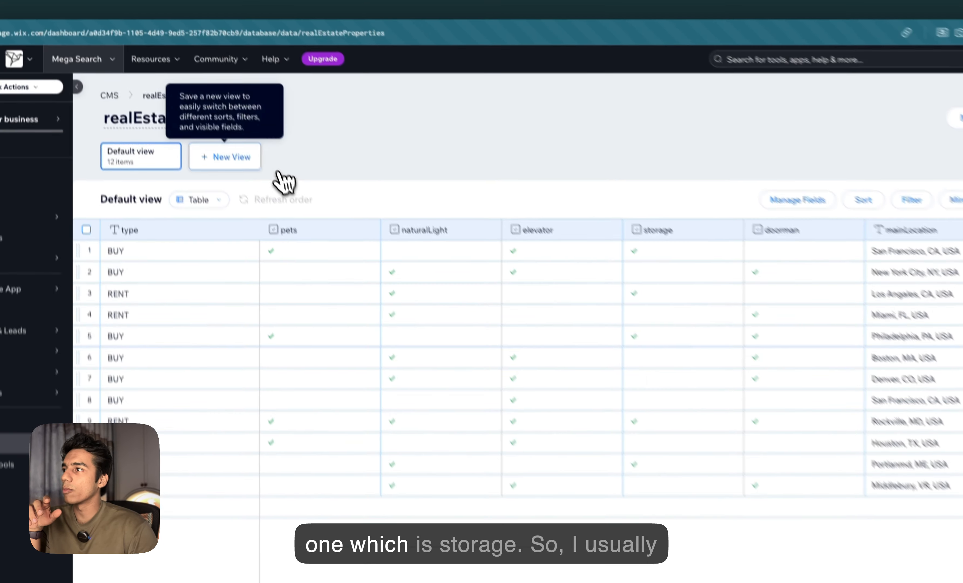
Add a new view to the collection named Storage
left_click(232, 163)
type("Storage")
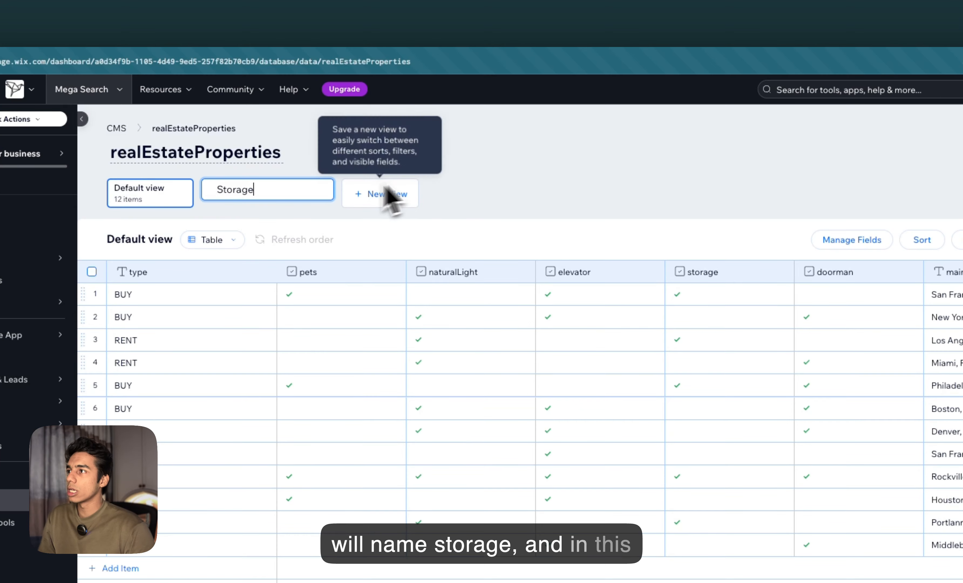
key("Return")
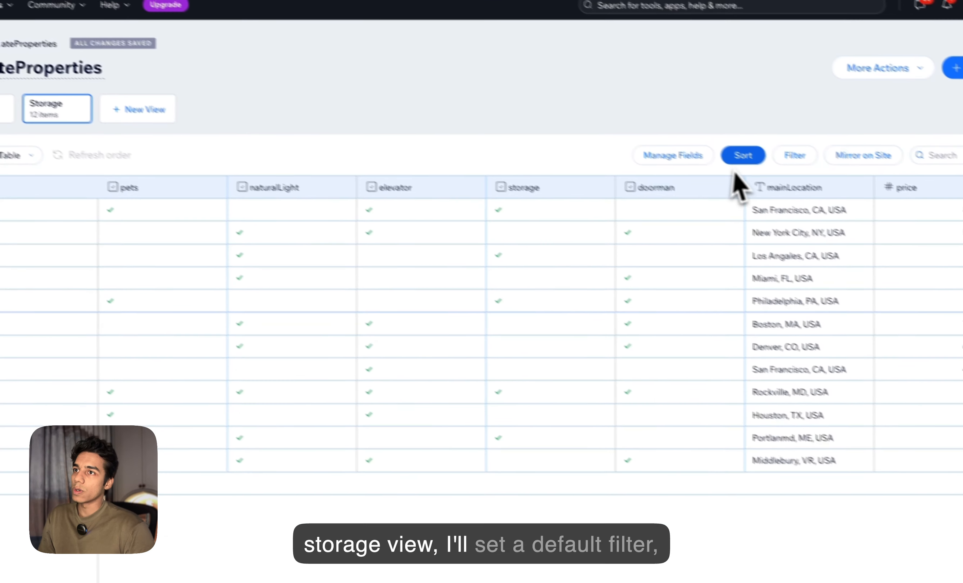
Filter the Storage view to show only items where the storage field is checked
left_click(793, 157)
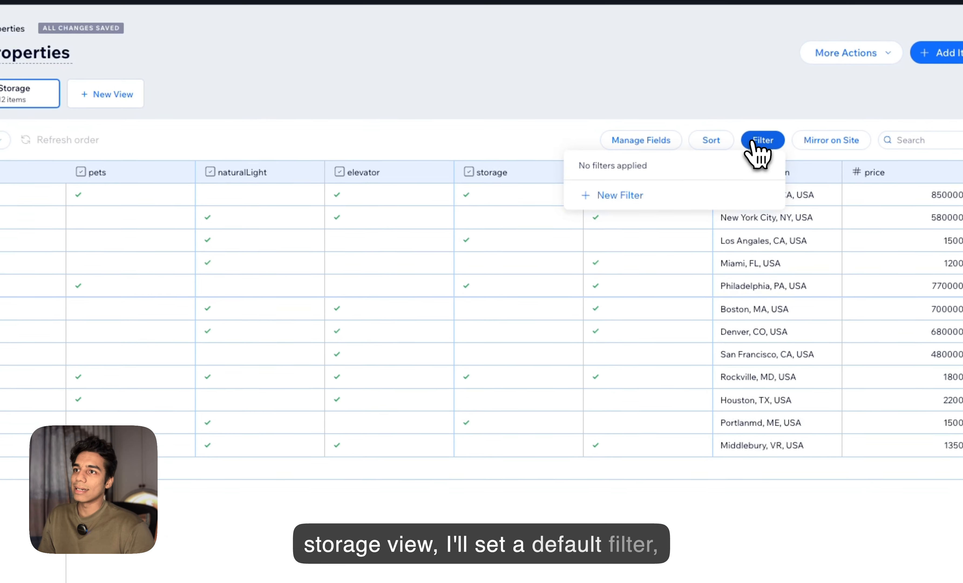
left_click(638, 211)
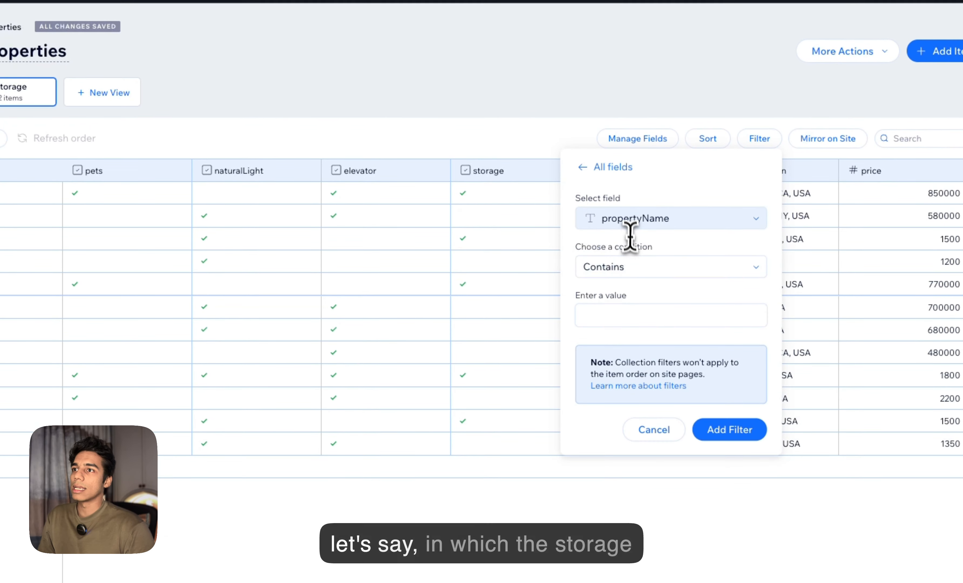
left_click(632, 218)
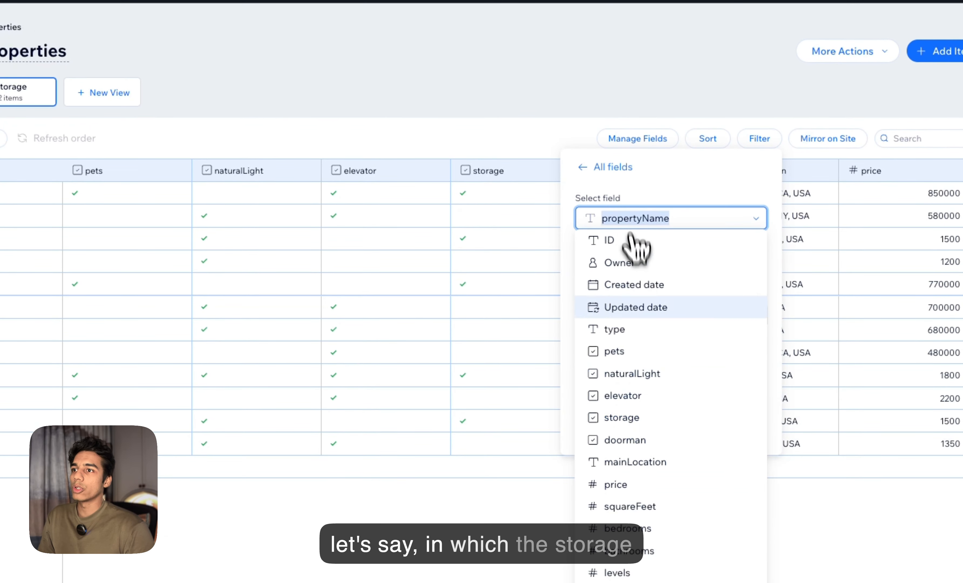
left_click(644, 417)
left_click(709, 422)
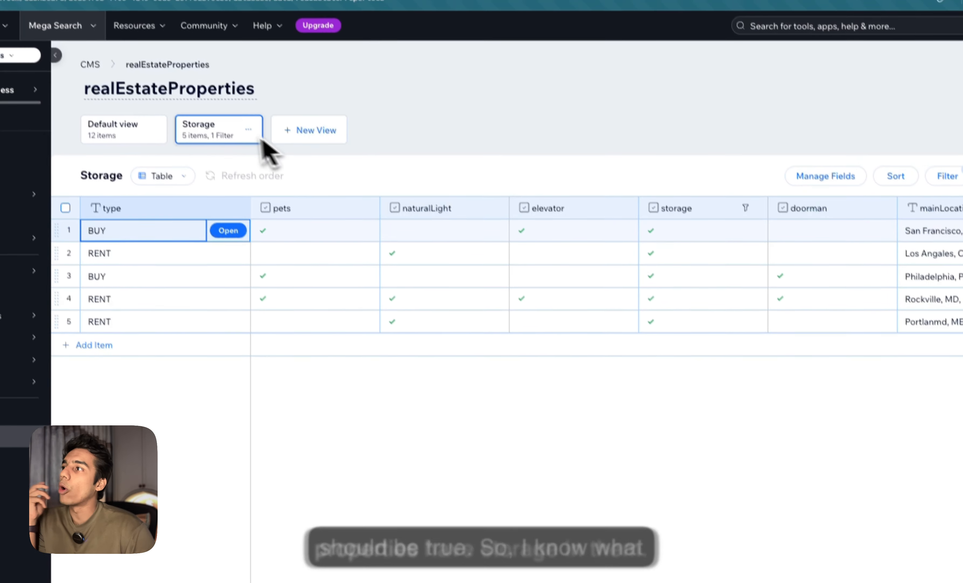
Add another new view named Premium
left_click(316, 135)
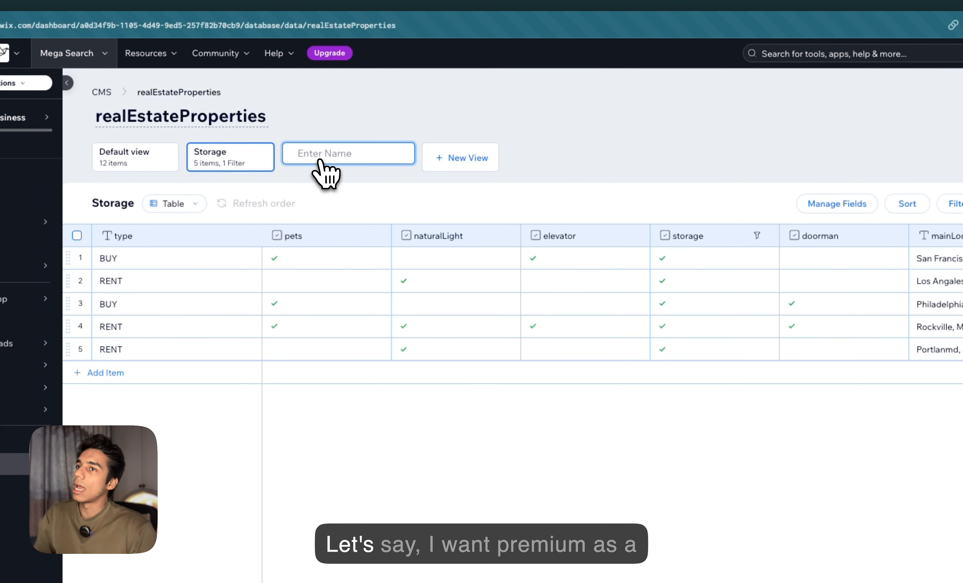
type("Premium")
key("Return")
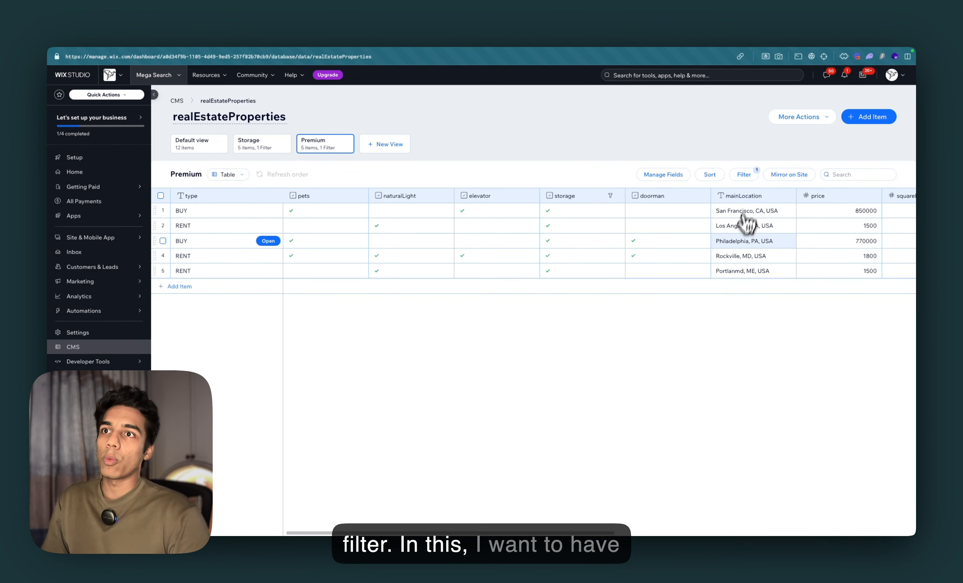
Delete the storage filter from the Premium view
scroll(746, 223, "right", 3)
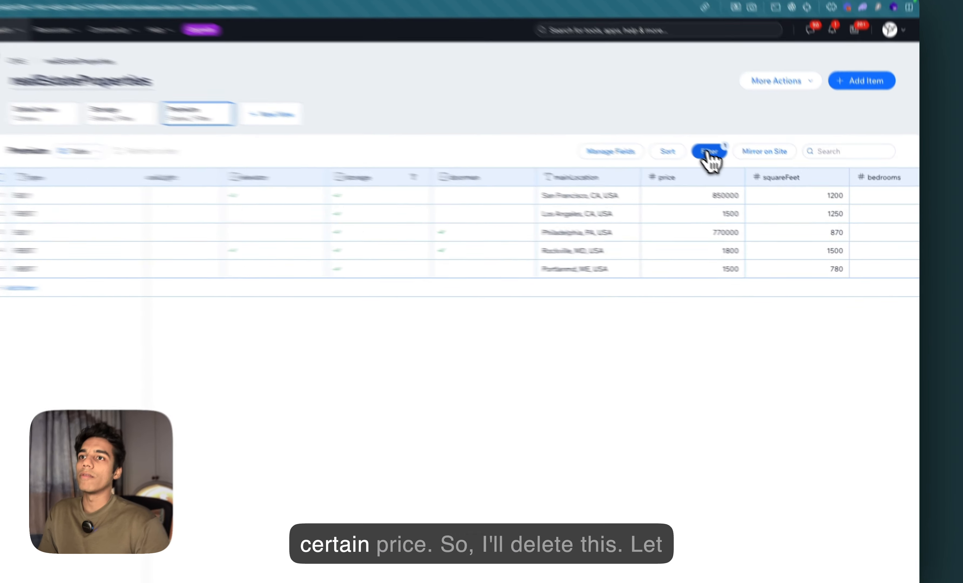
left_click(745, 175)
left_click(733, 194)
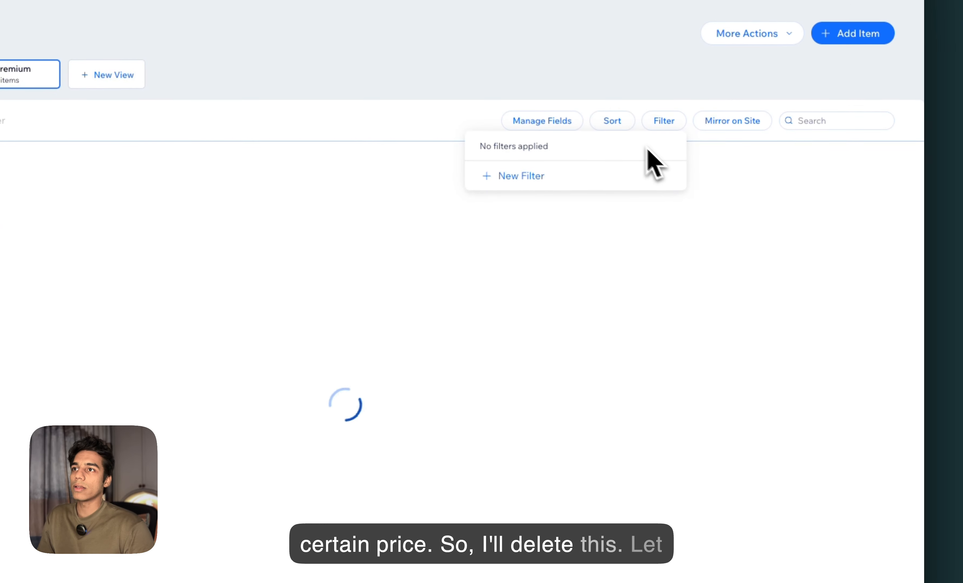
Start a new filter on the Premium view using the price field with condition Greater than or equal to
left_click(661, 125)
left_click(661, 125)
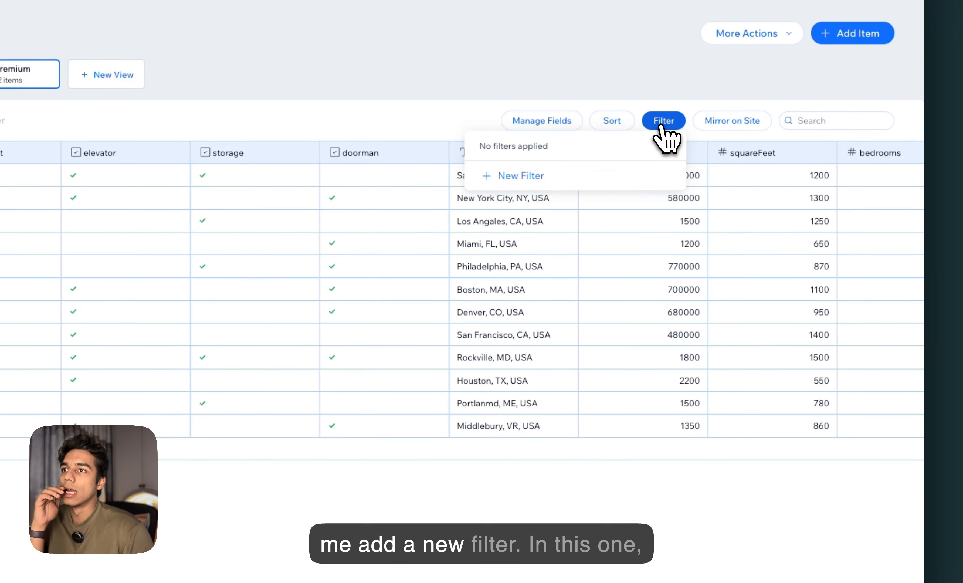
left_click(527, 180)
left_click(514, 197)
left_click(566, 470)
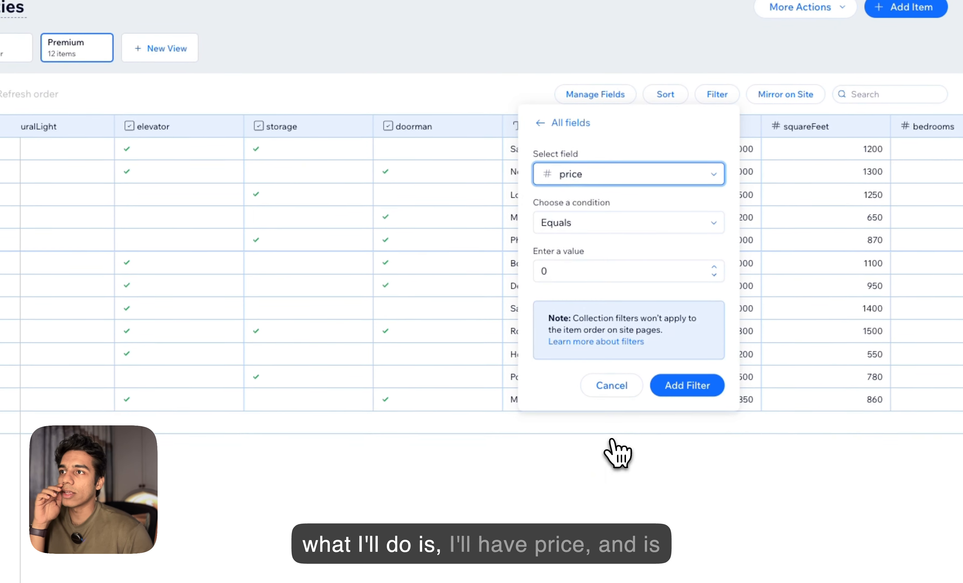
left_click(595, 223)
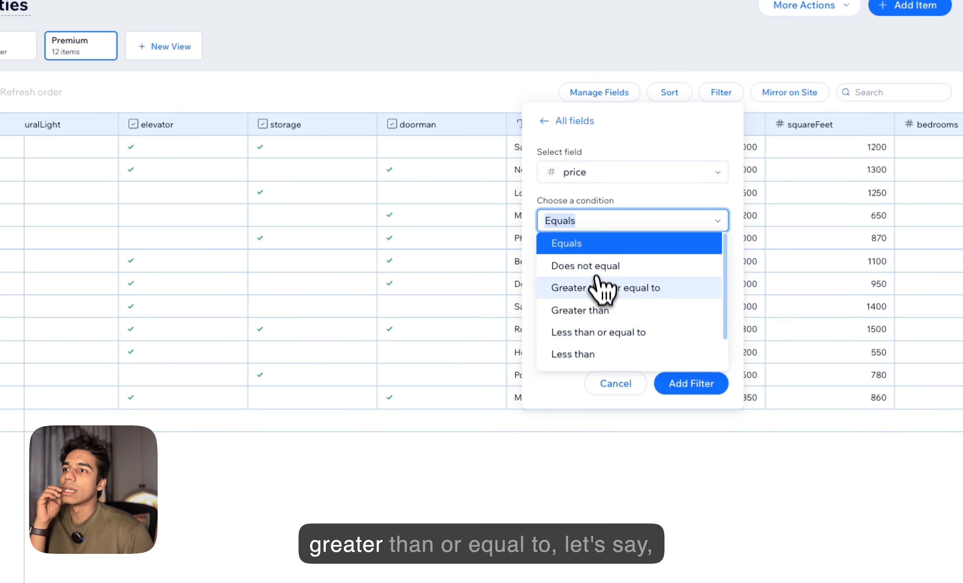
left_click(601, 289)
Set the price filter value to 10000 and add the filter
left_click(649, 270)
type("100")
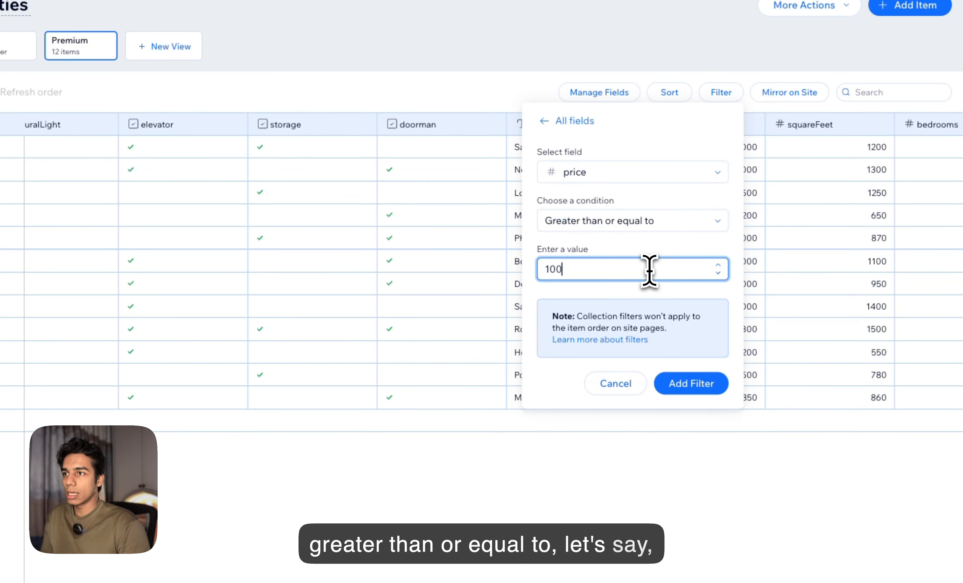
type("00")
left_click(685, 384)
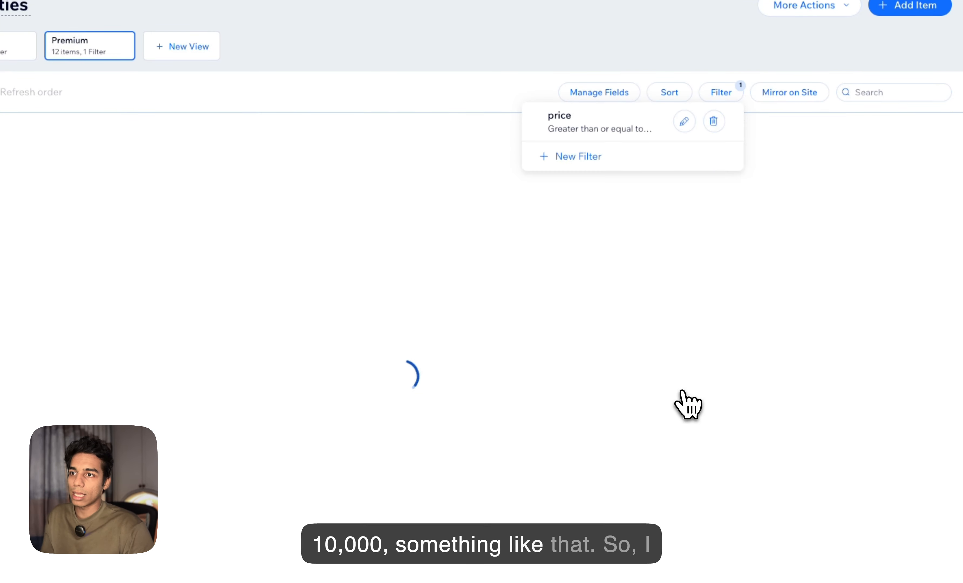
left_click(639, 390)
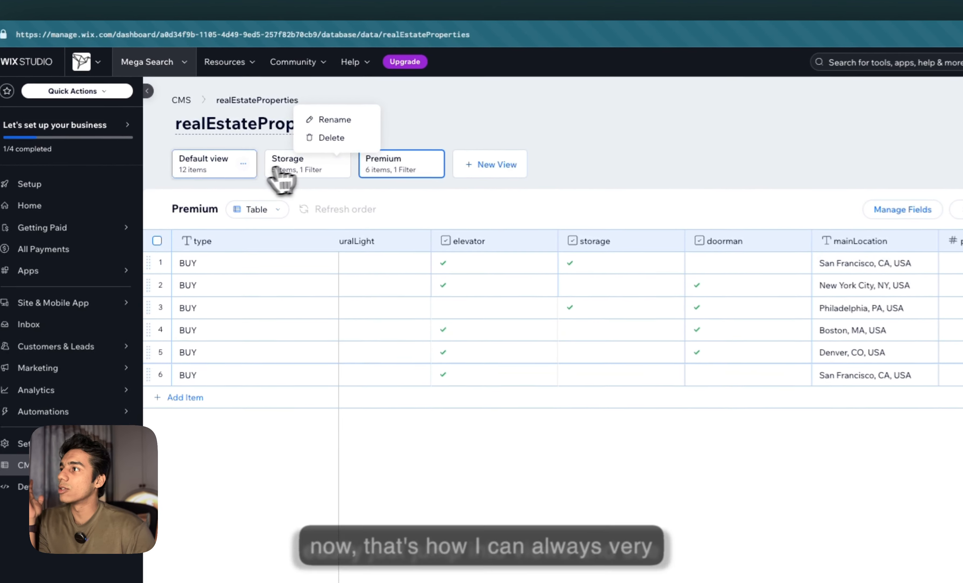
Switch between the Storage, Premium and Default views to compare them
left_click(261, 142)
left_click(382, 173)
left_click(228, 169)
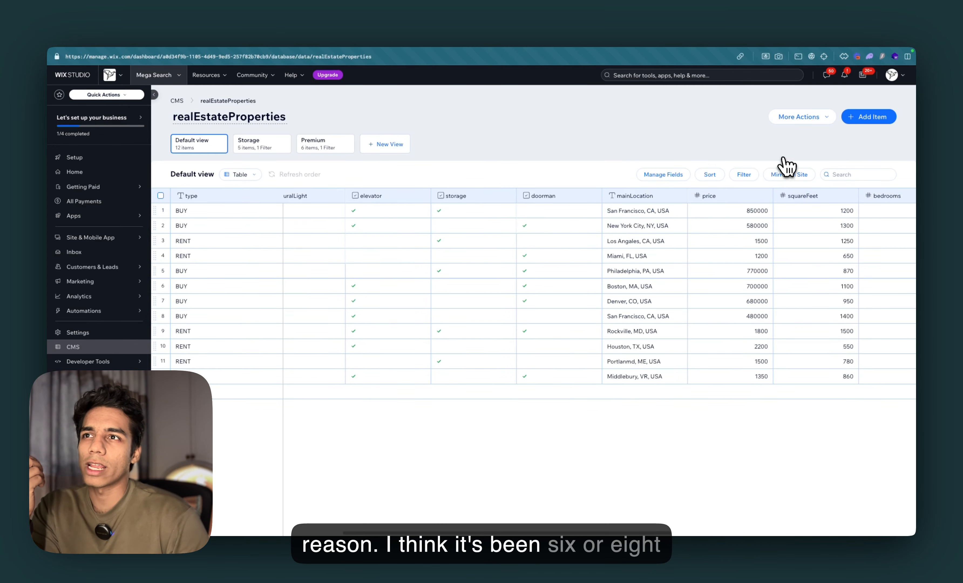
Turn on Control item visibility in the collection settings, keeping Visible as the default status, and save
left_click(798, 117)
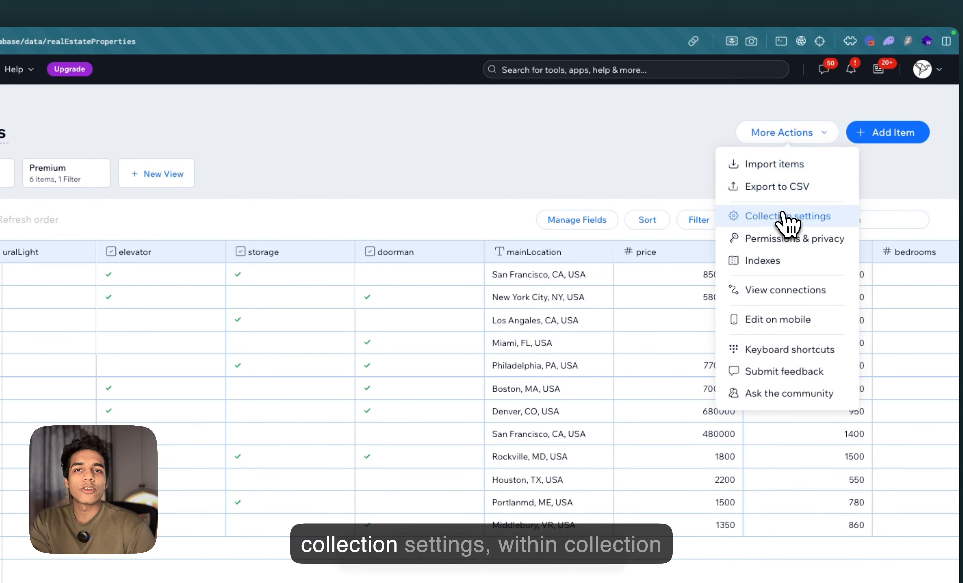
left_click(784, 216)
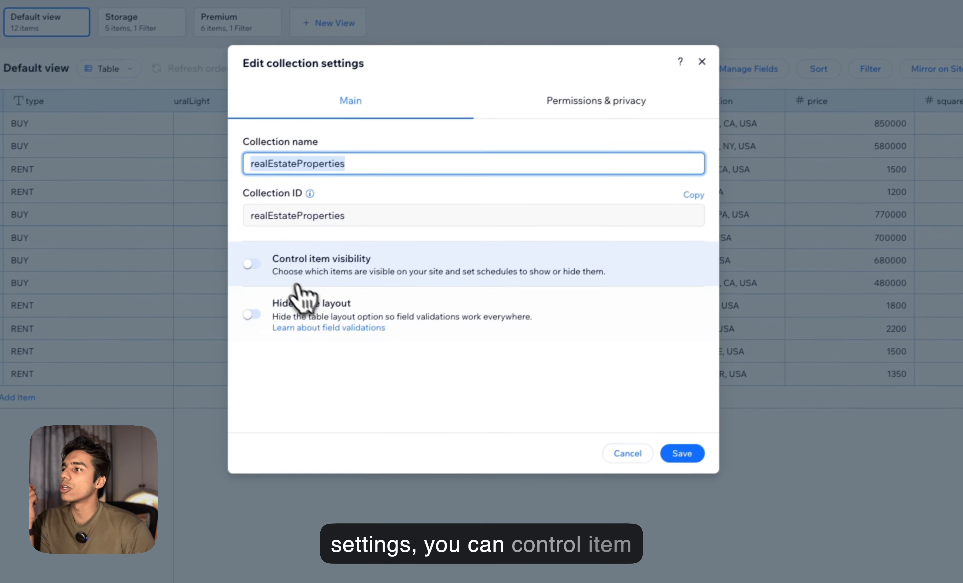
left_click(80, 415)
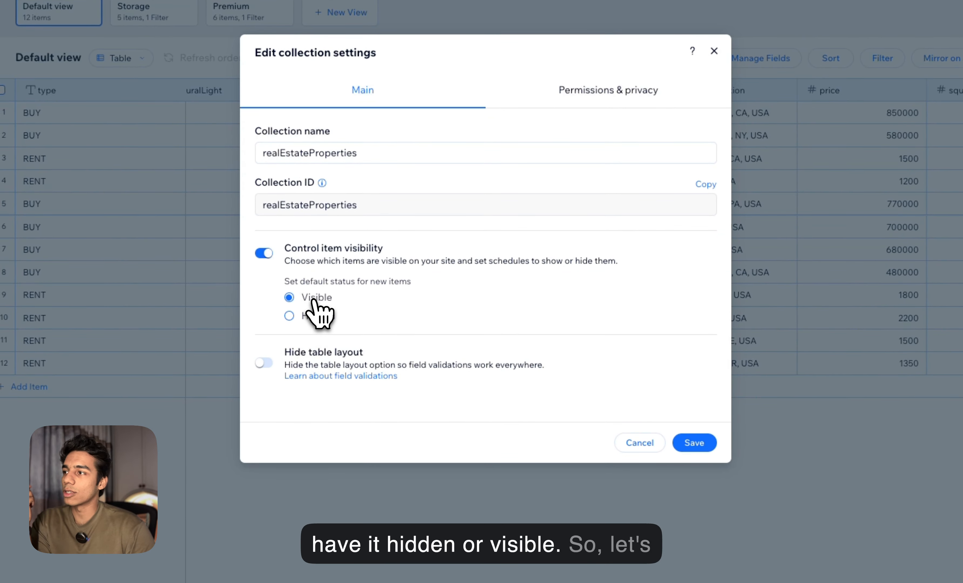
left_click(695, 443)
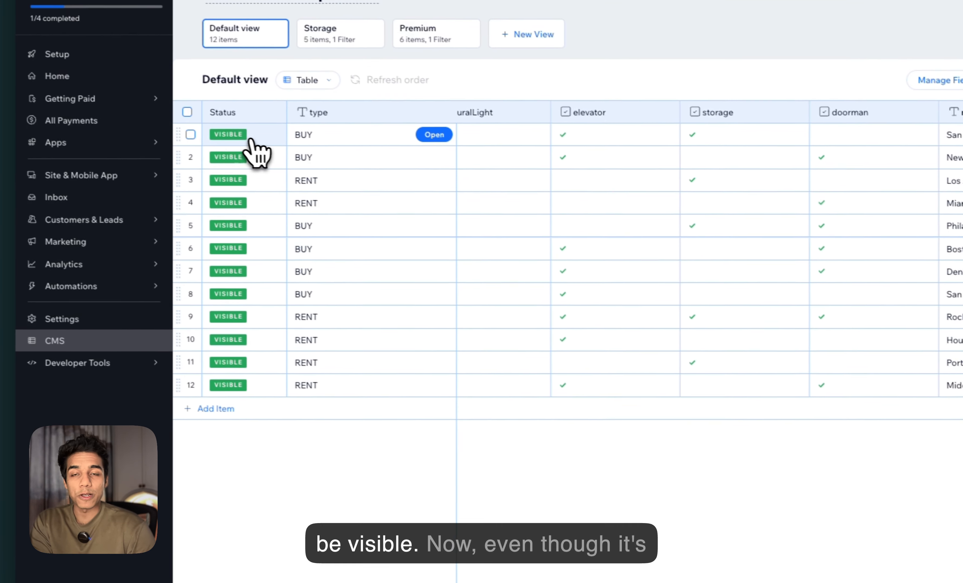
Set the first item's status to Hidden
left_click(285, 138)
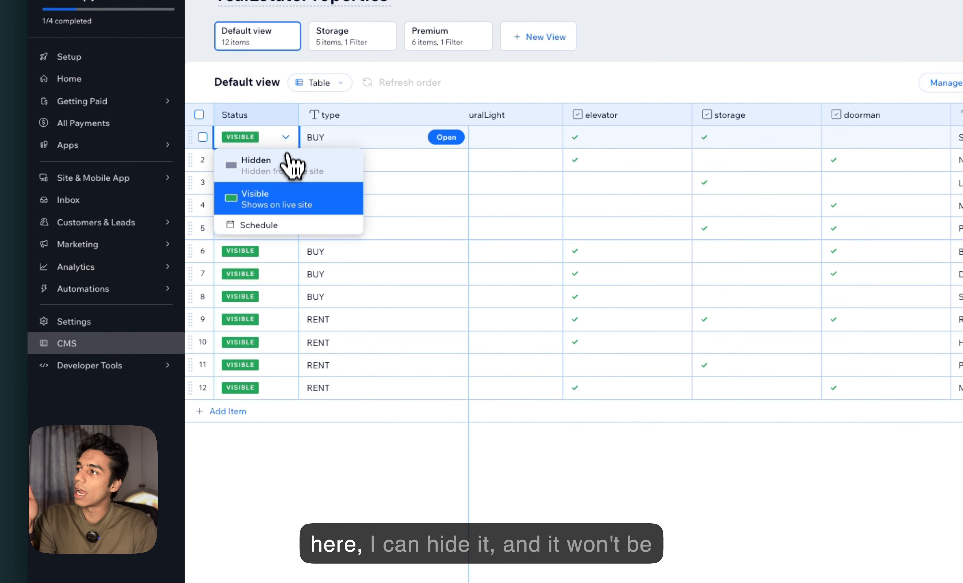
left_click(289, 159)
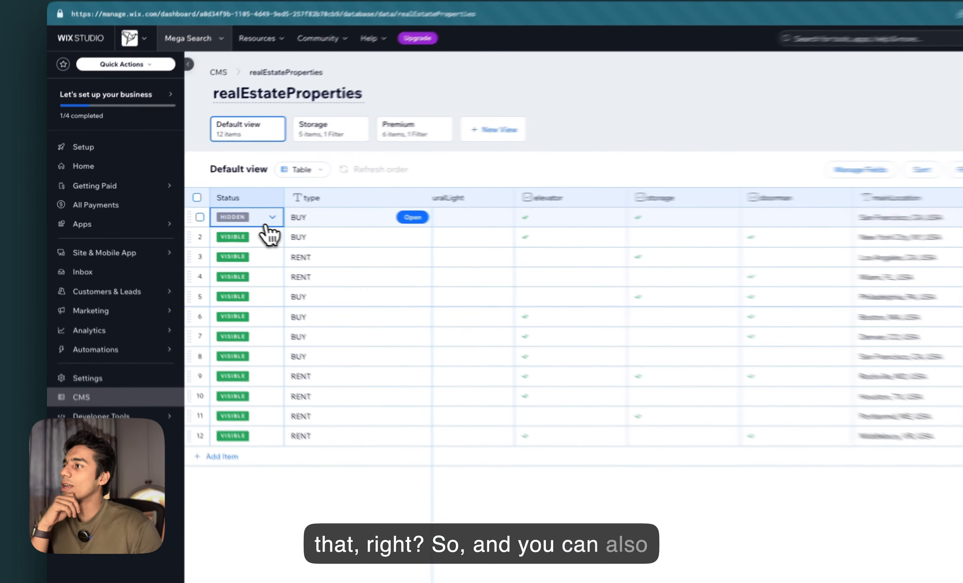
Try scheduling the first item to become visible on 30 January 2025, then cancel the schedule
left_click(212, 211)
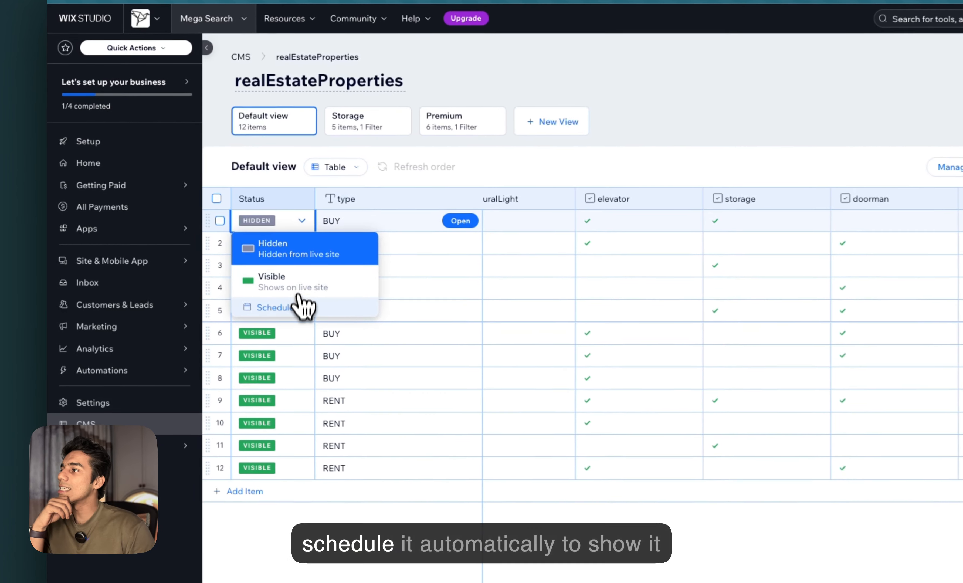
left_click(215, 273)
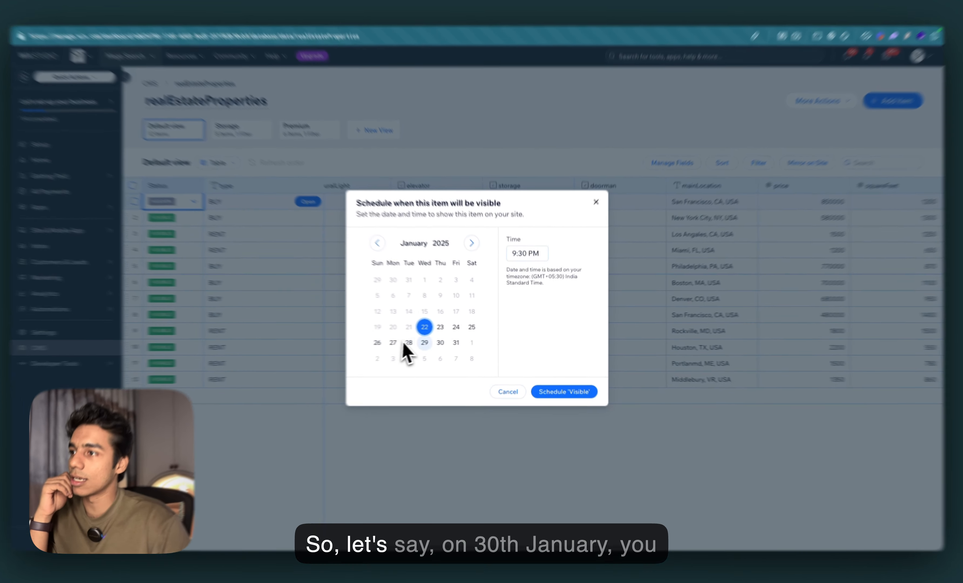
left_click(446, 342)
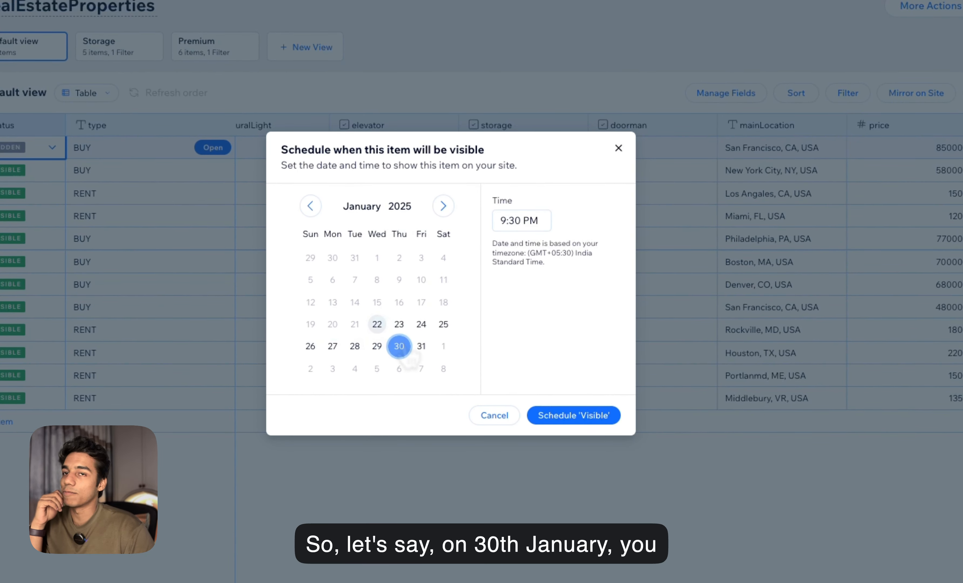
left_click(515, 227)
left_click(584, 248)
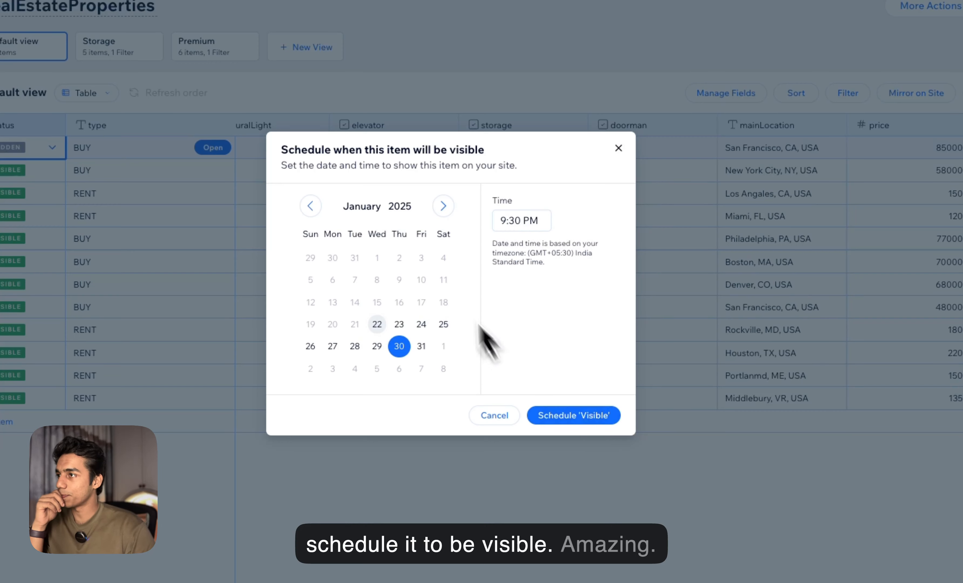
left_click(511, 415)
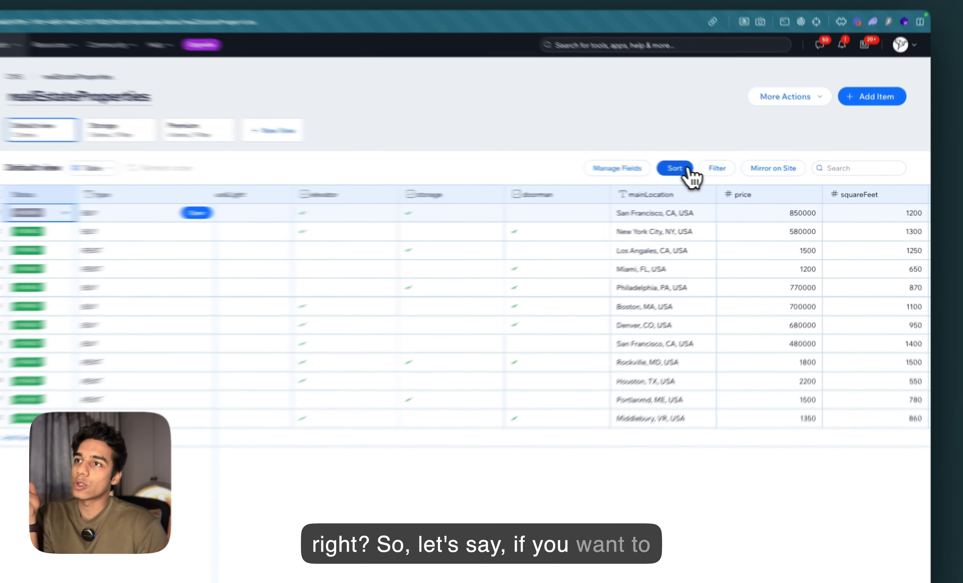
Add a sort on propertyName in Z → A order
left_click(718, 176)
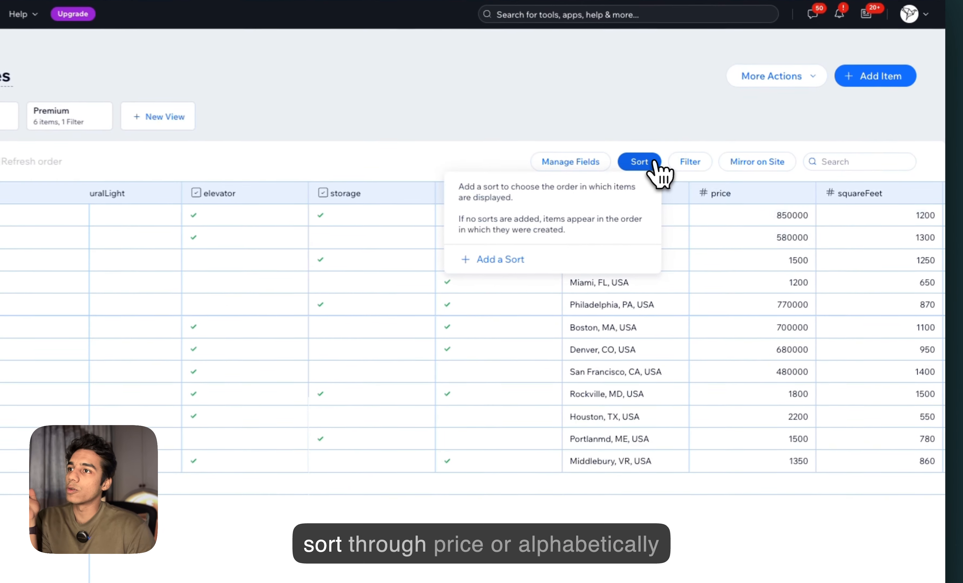
left_click(617, 246)
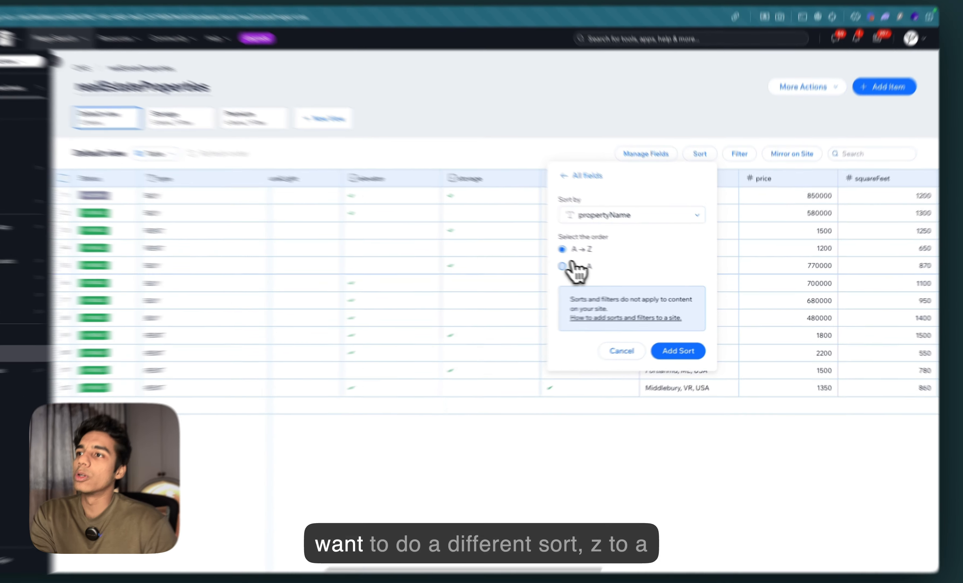
left_click(562, 265)
left_click(678, 351)
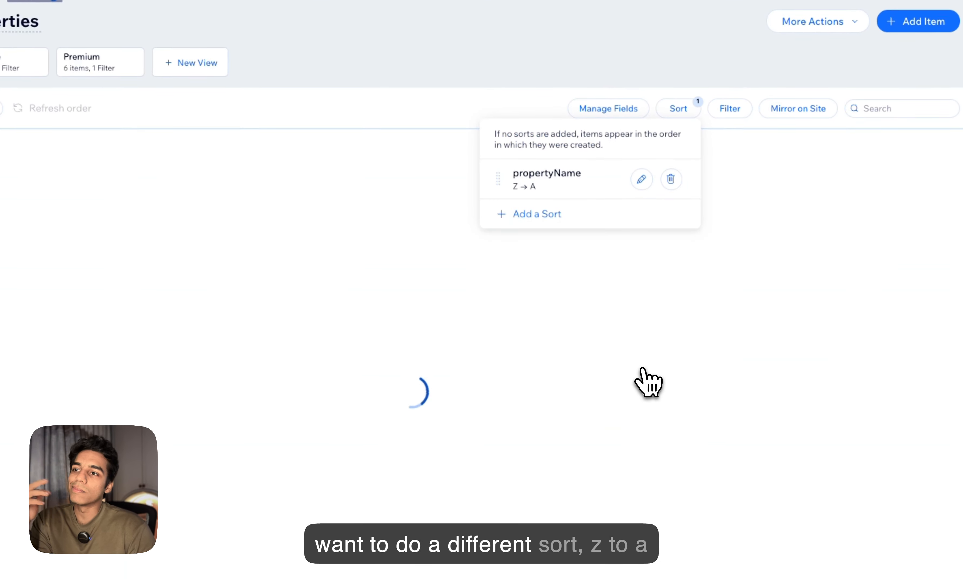
Turn on mirroring of the item order on the live site
scroll(593, 377, "right", 6)
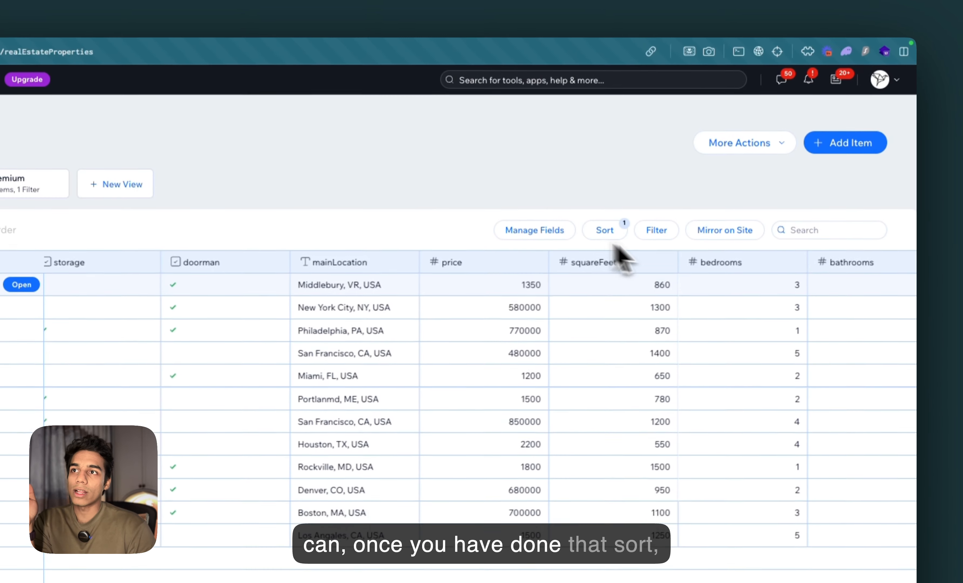
left_click(721, 159)
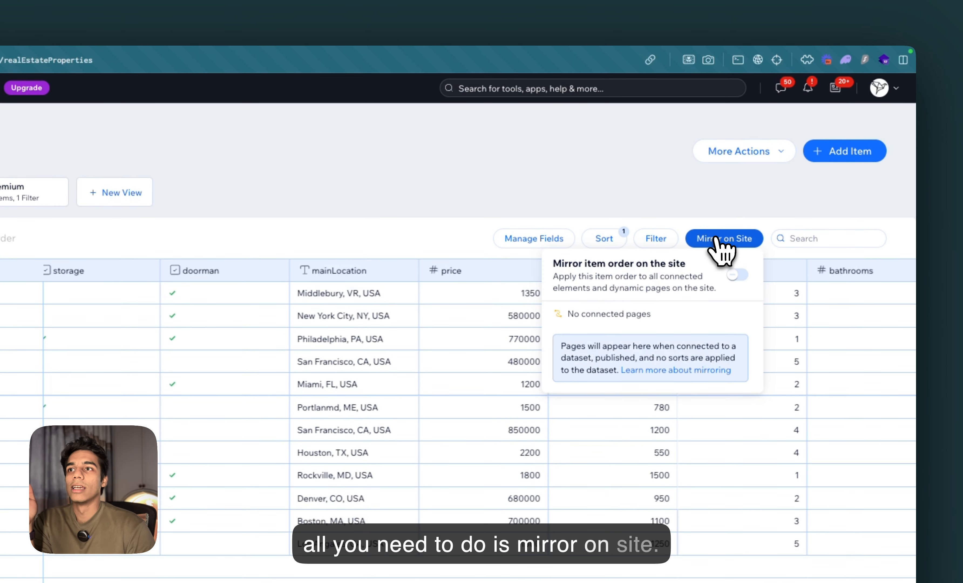
left_click(738, 274)
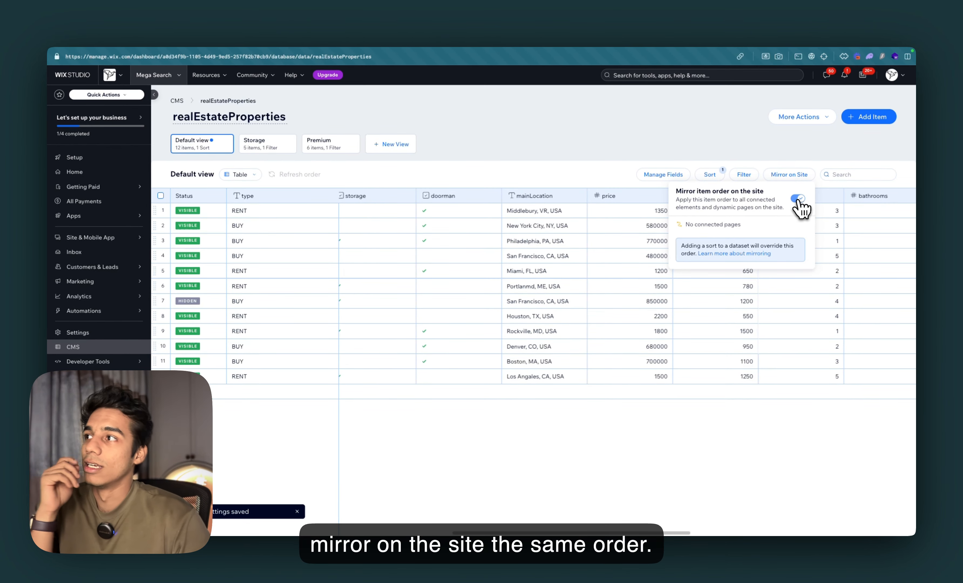
Drag a row to start a manual custom sort, confirming that it overrides the existing sort
left_click(619, 158)
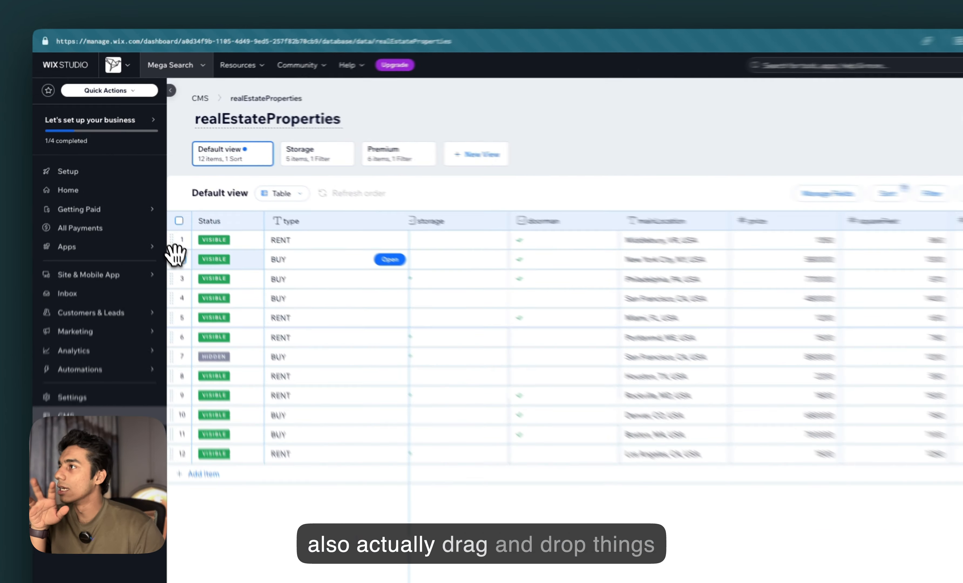
left_click_drag(154, 225, 169, 195)
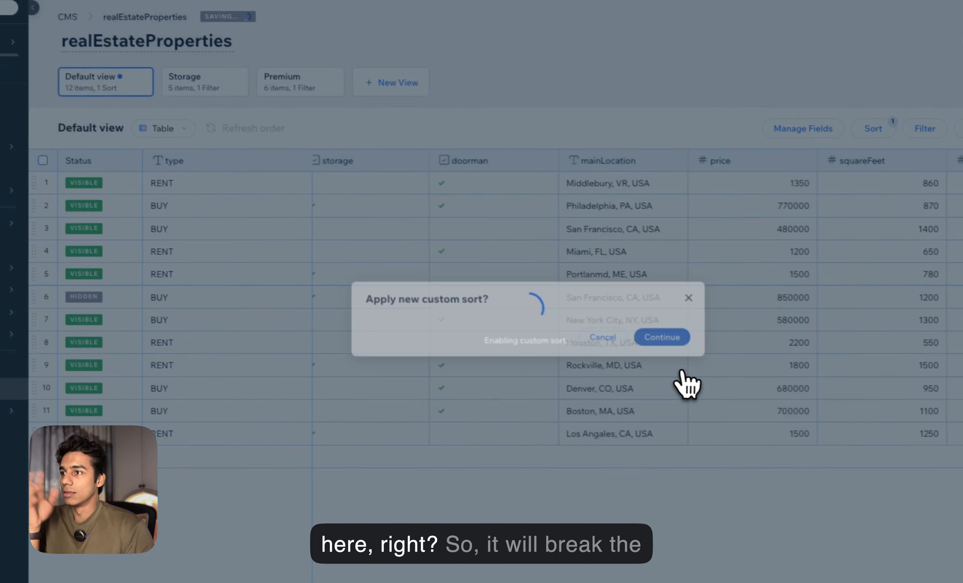
left_click(766, 420)
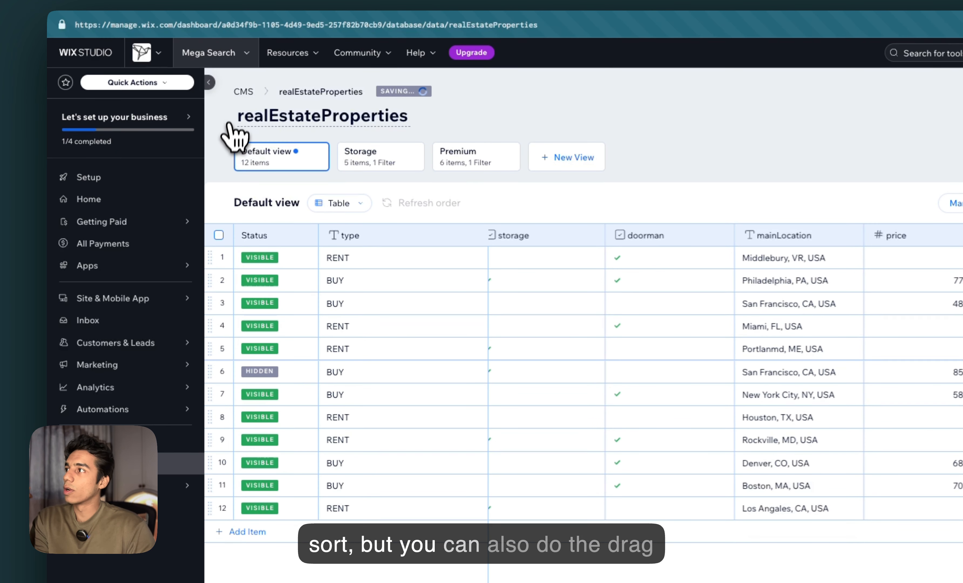
Drag the San Francisco 480000 BUY listing down to sixth position and check the mirror-on-site setting
left_click(205, 80)
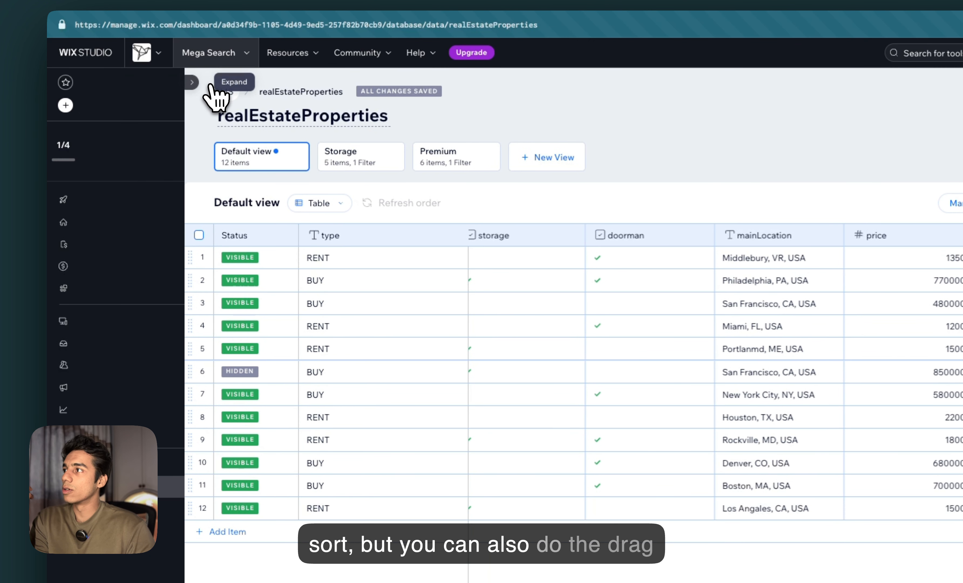
left_click_drag(85, 303, 89, 371)
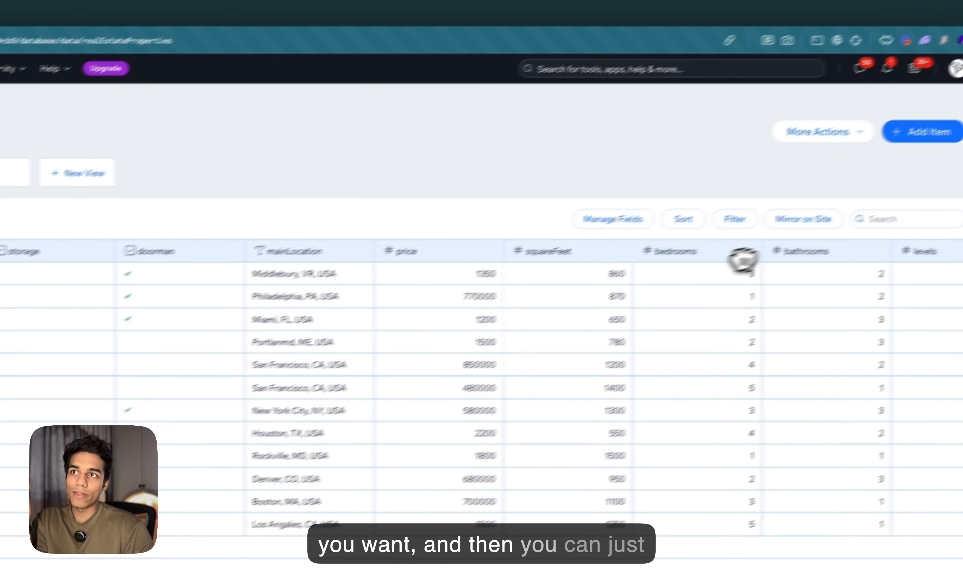
left_click(767, 238)
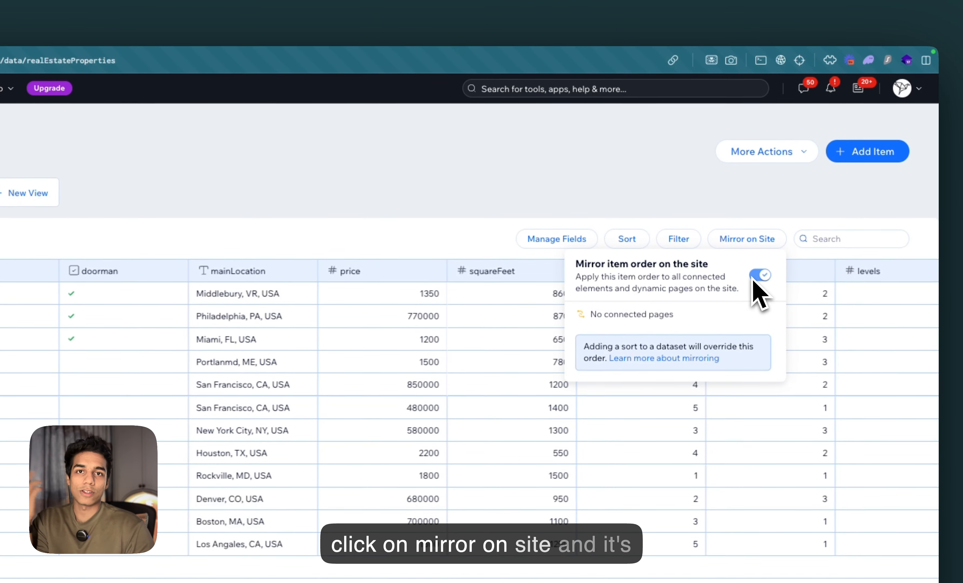
left_click(746, 240)
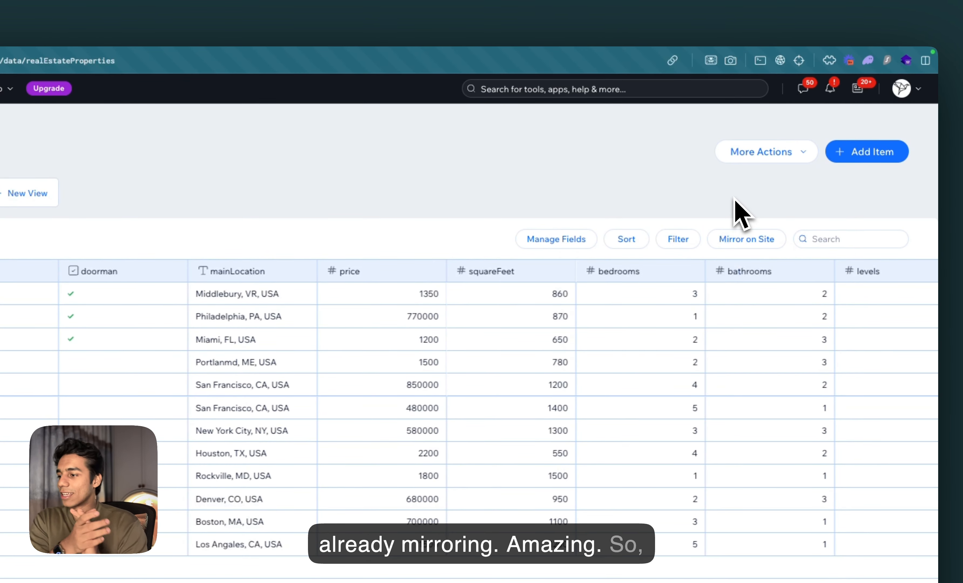
Explore the collection's custom permissions for each role, then cancel without saving
left_click(750, 153)
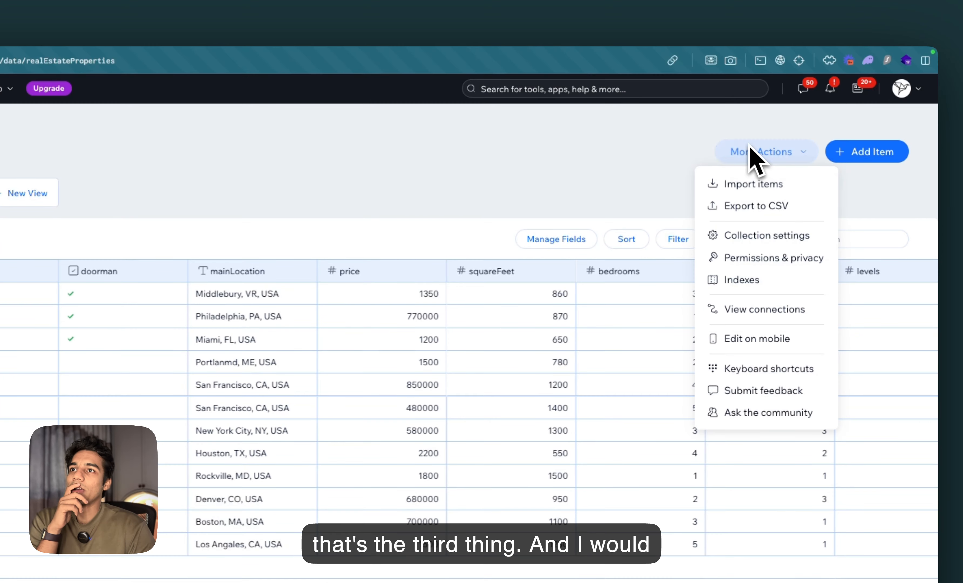
left_click(768, 256)
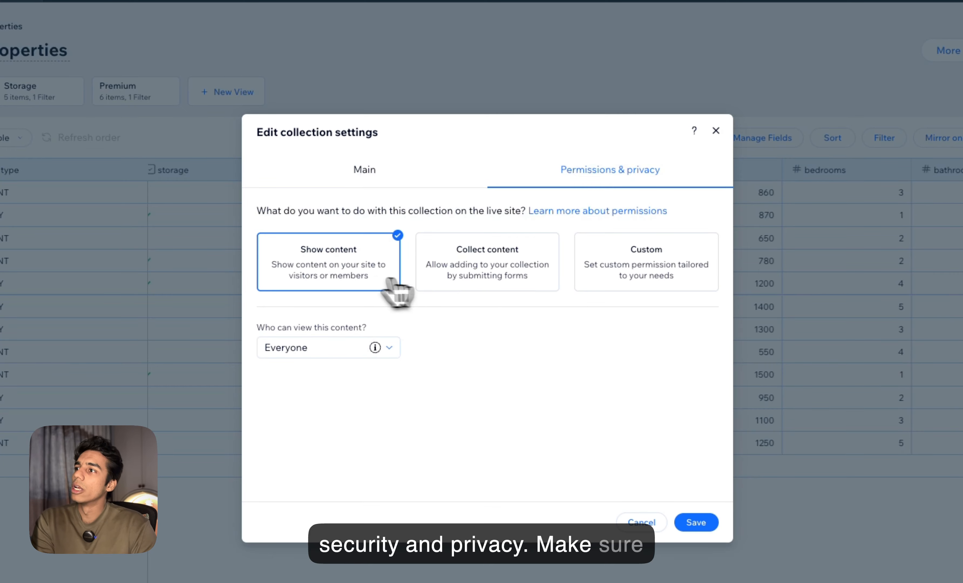
left_click(369, 172)
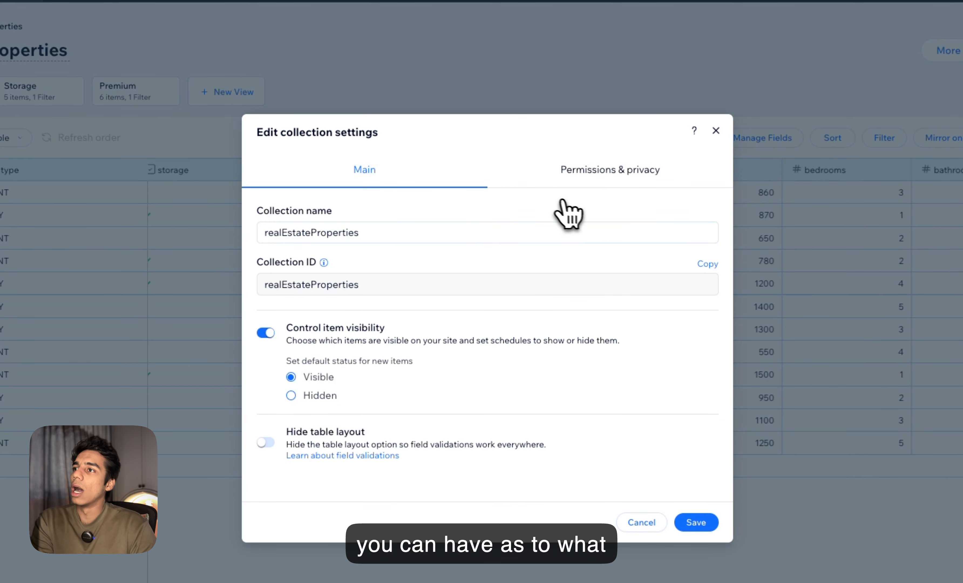
left_click(561, 179)
left_click(549, 252)
left_click(596, 280)
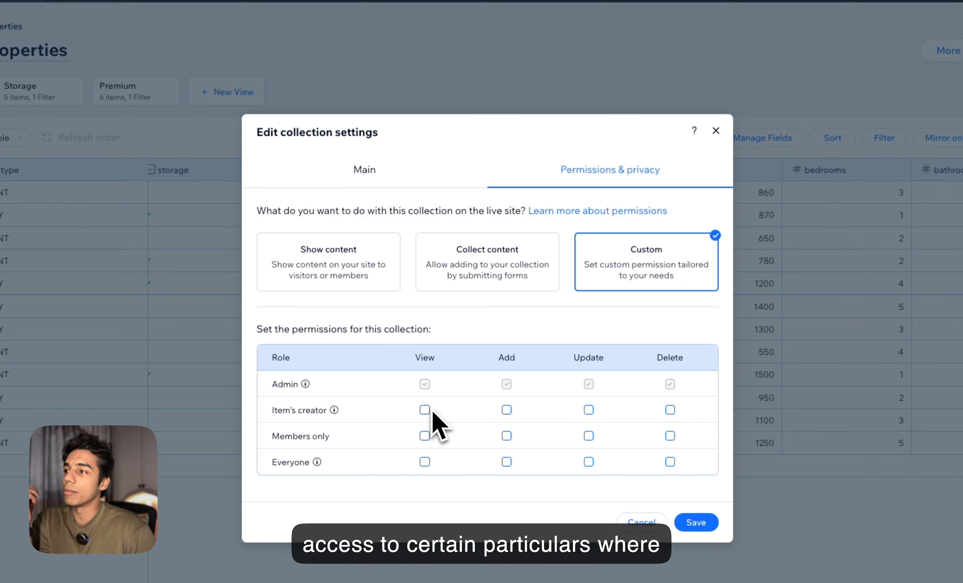
left_click(669, 409)
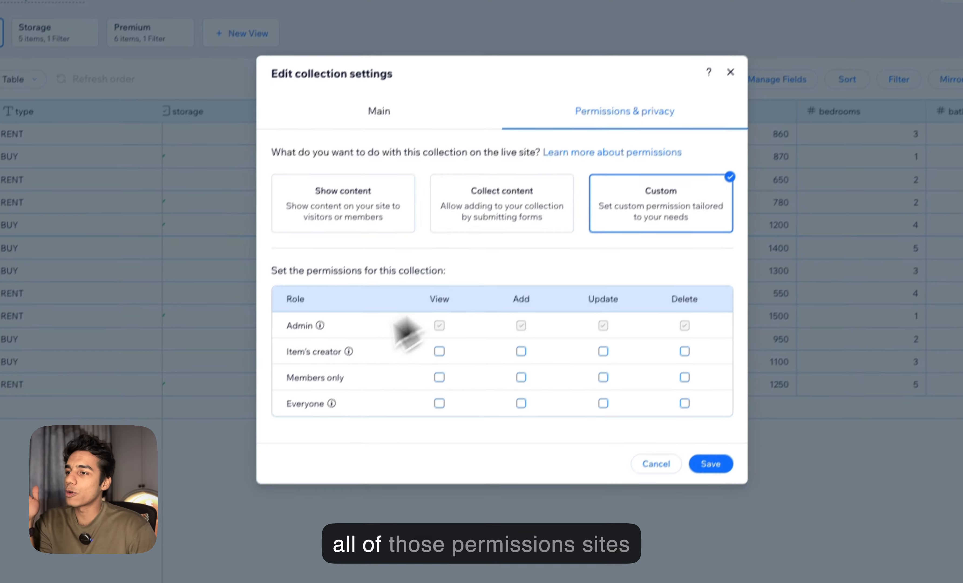
left_click(649, 435)
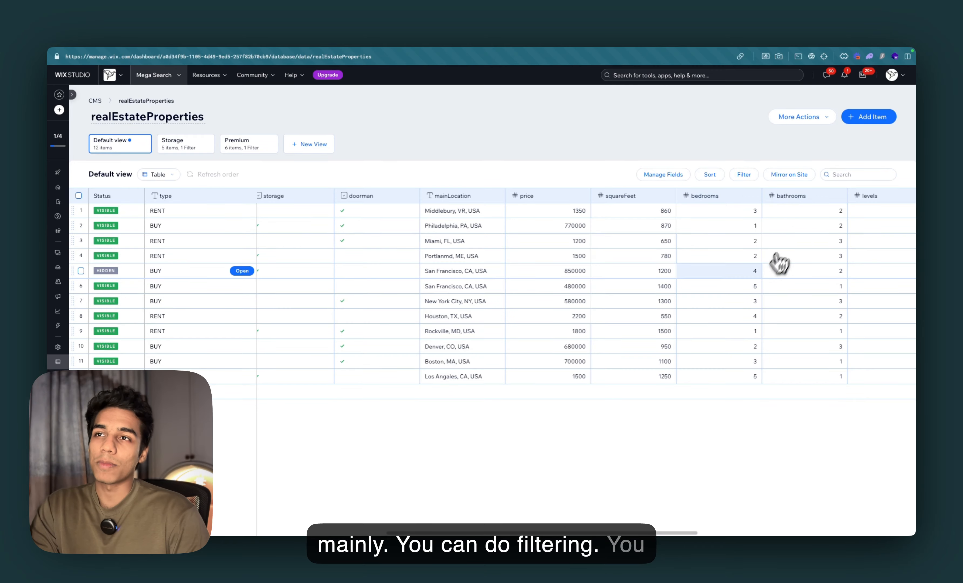
Open the field type chooser for adding a new field and close it
scroll(778, 262, "right", 10)
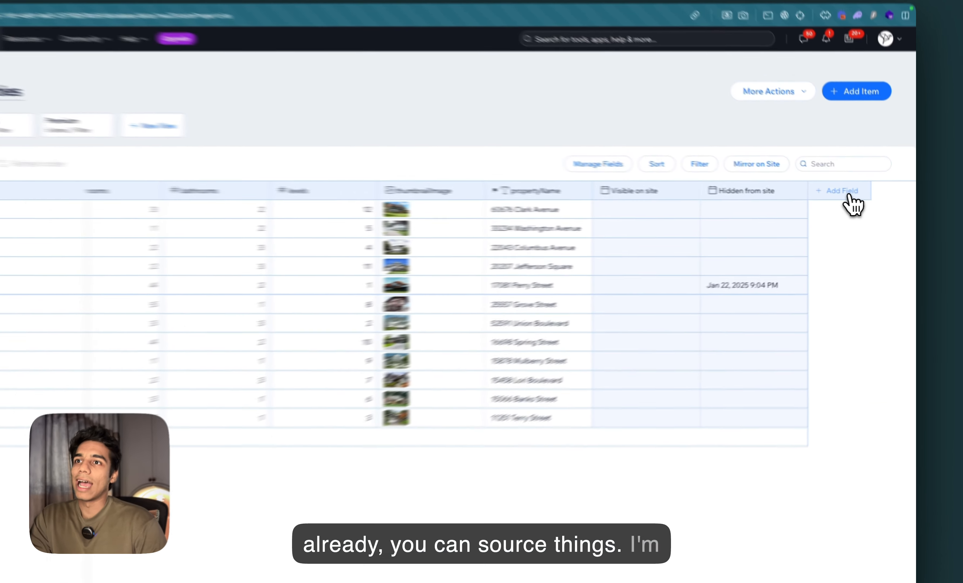
left_click(857, 195)
scroll(294, 304, "down", 10)
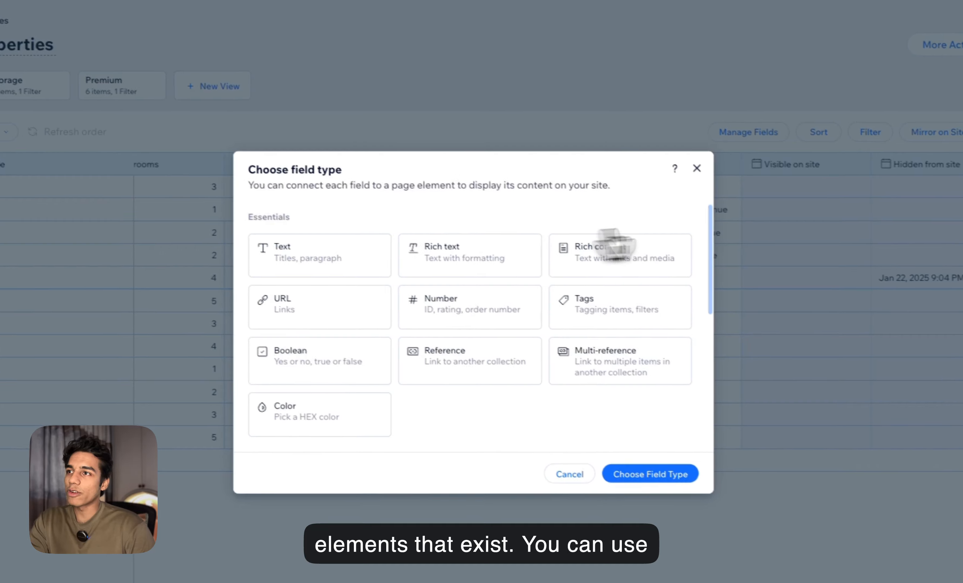
left_click(705, 171)
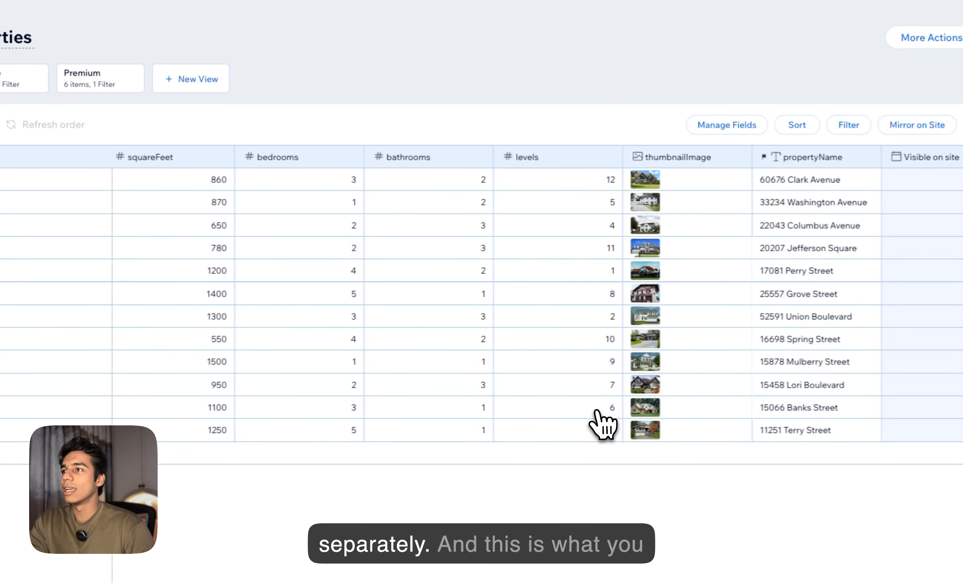
Multi-select the first rows and open the sixth item's pets and naturalLight cells for inline editing
scroll(598, 410, "right", 10)
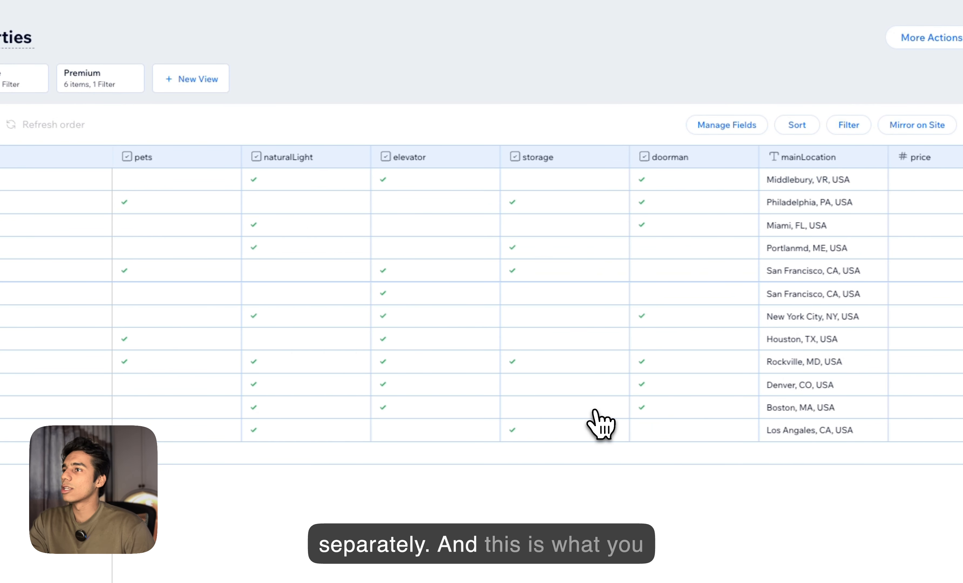
left_click(98, 205)
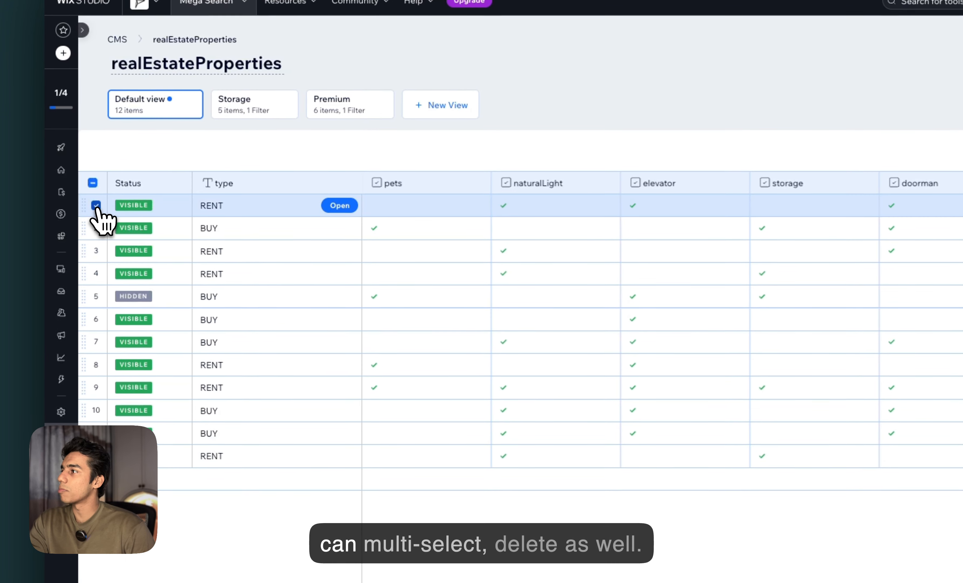
left_click(98, 228)
left_click(489, 324)
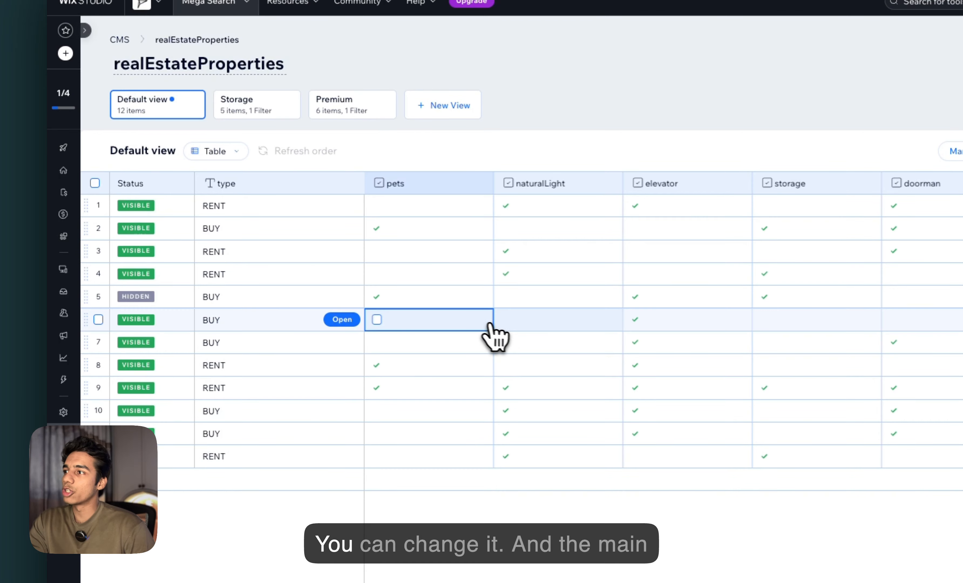
left_click(507, 320)
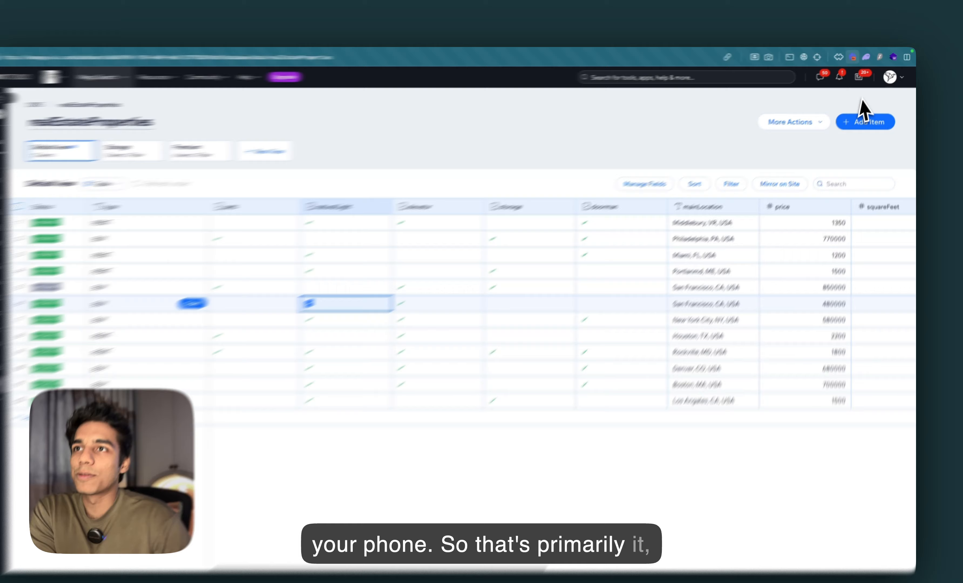
left_click(818, 117)
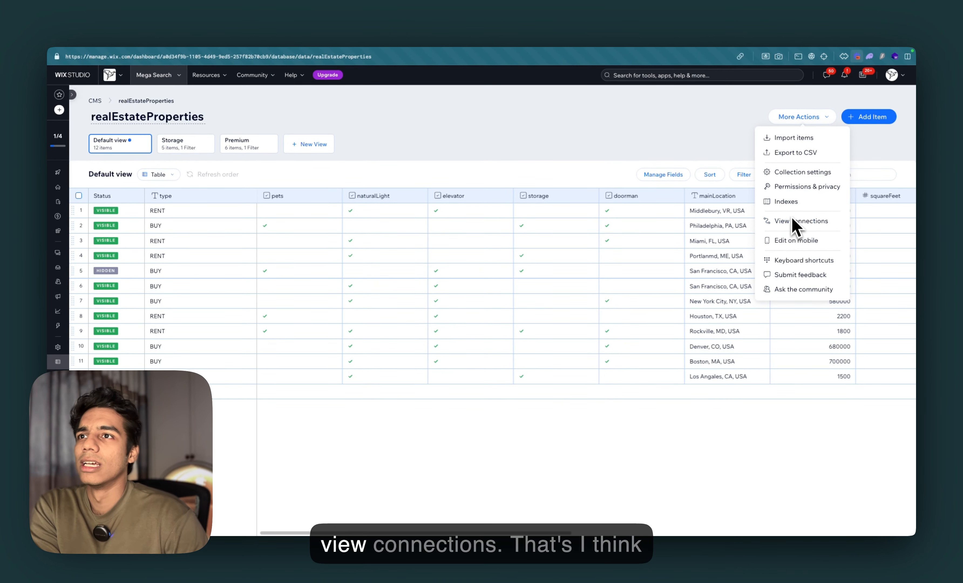
left_click(809, 120)
left_click(806, 117)
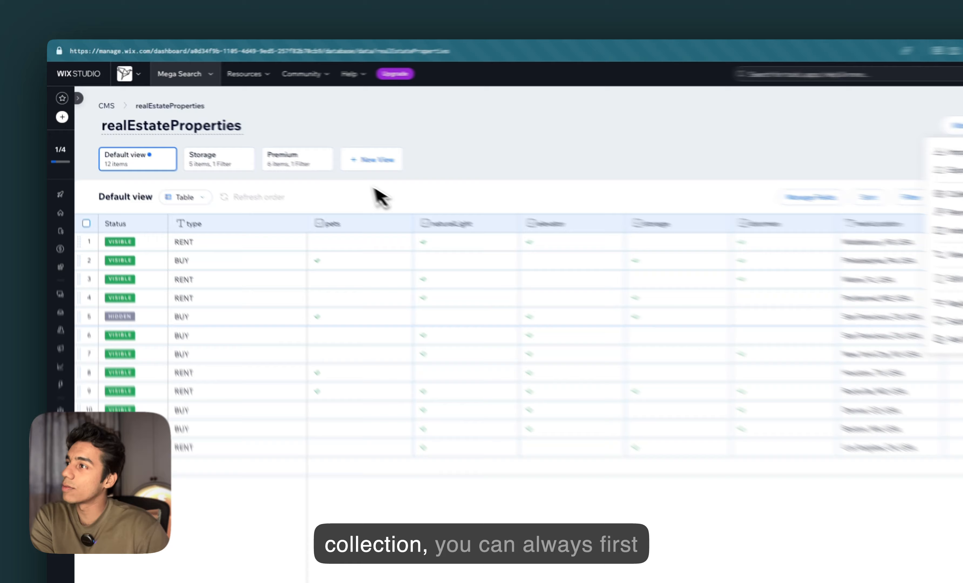
left_click(315, 168)
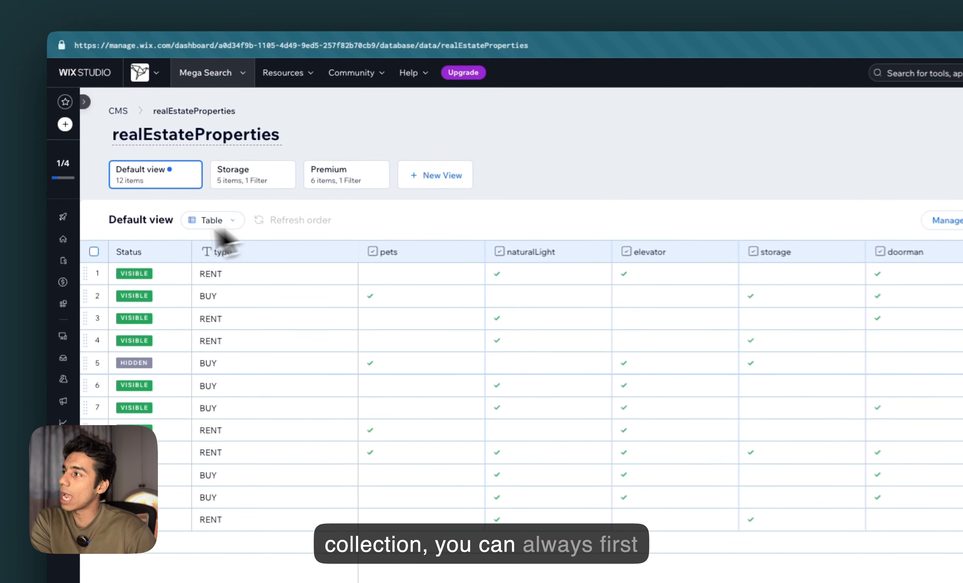
Open the CSV export, choose Collection fields only, then cancel the export
left_click(915, 127)
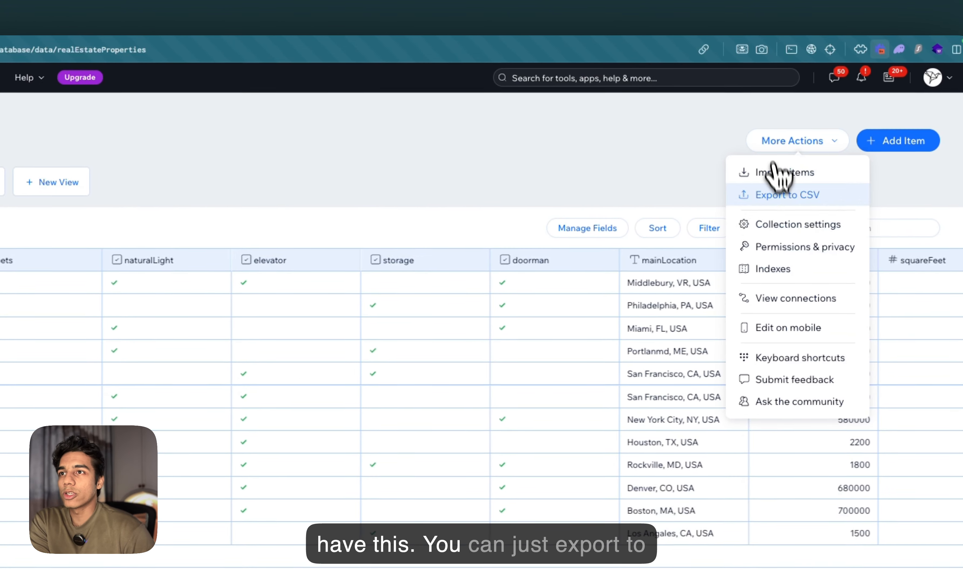
left_click(911, 180)
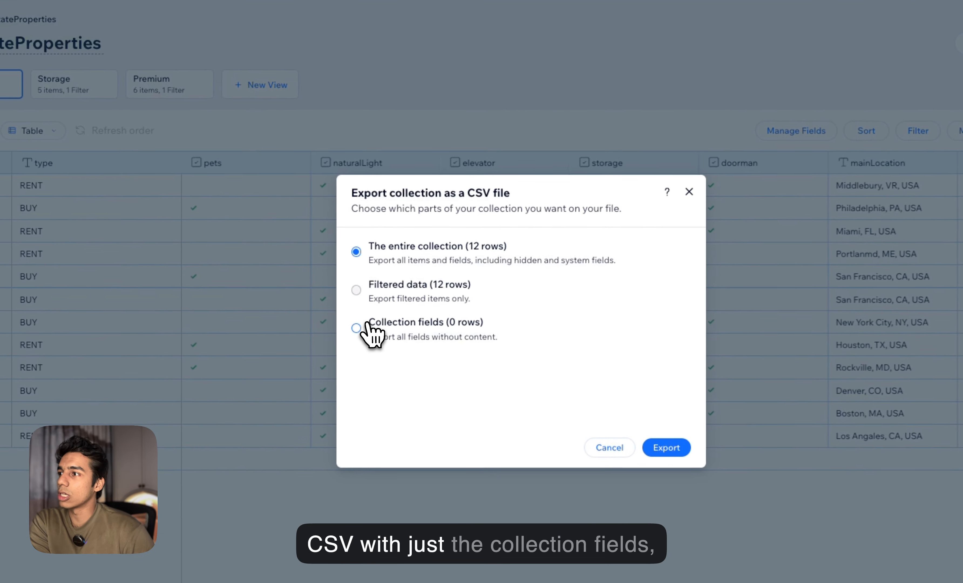
left_click(167, 429)
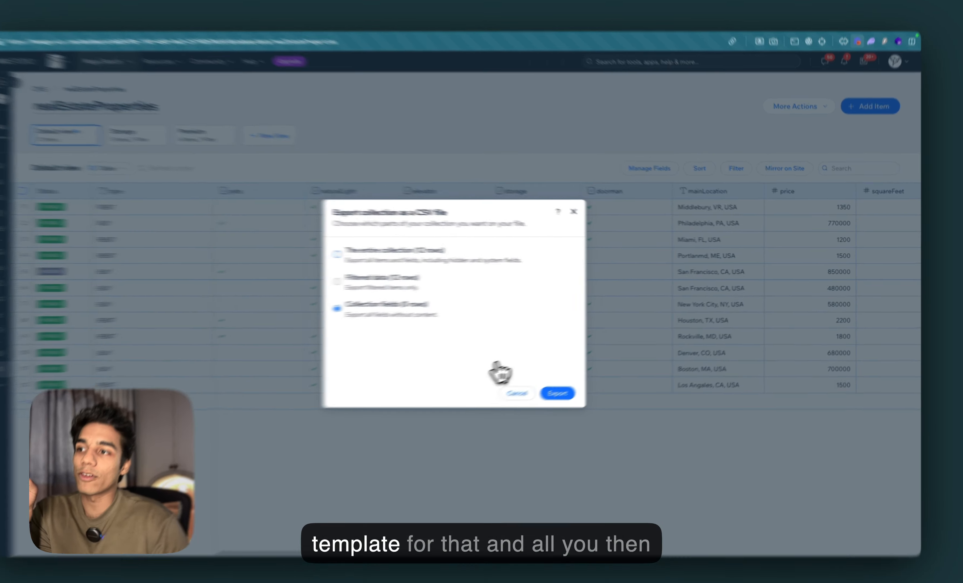
left_click(539, 383)
Open the collection's additional actions list
left_click(798, 116)
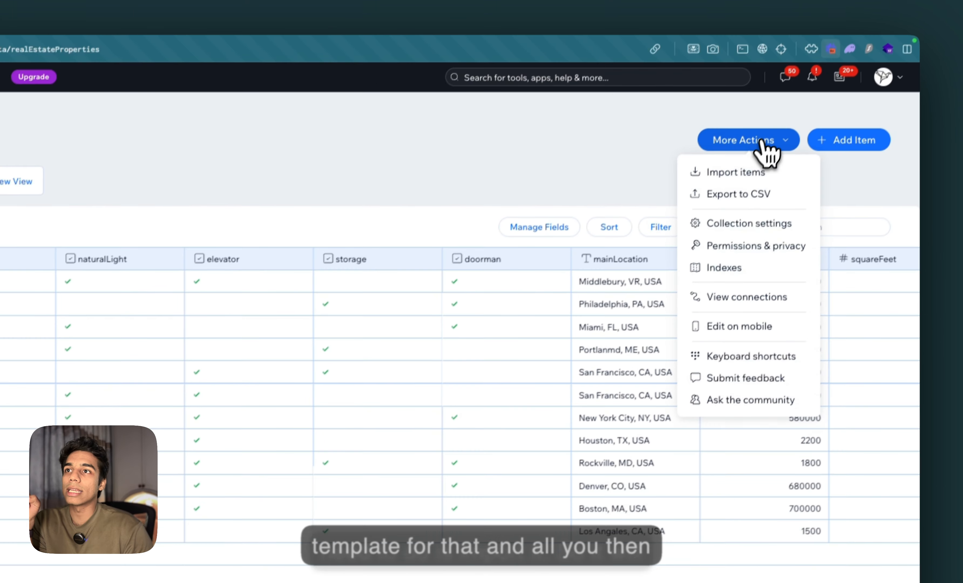